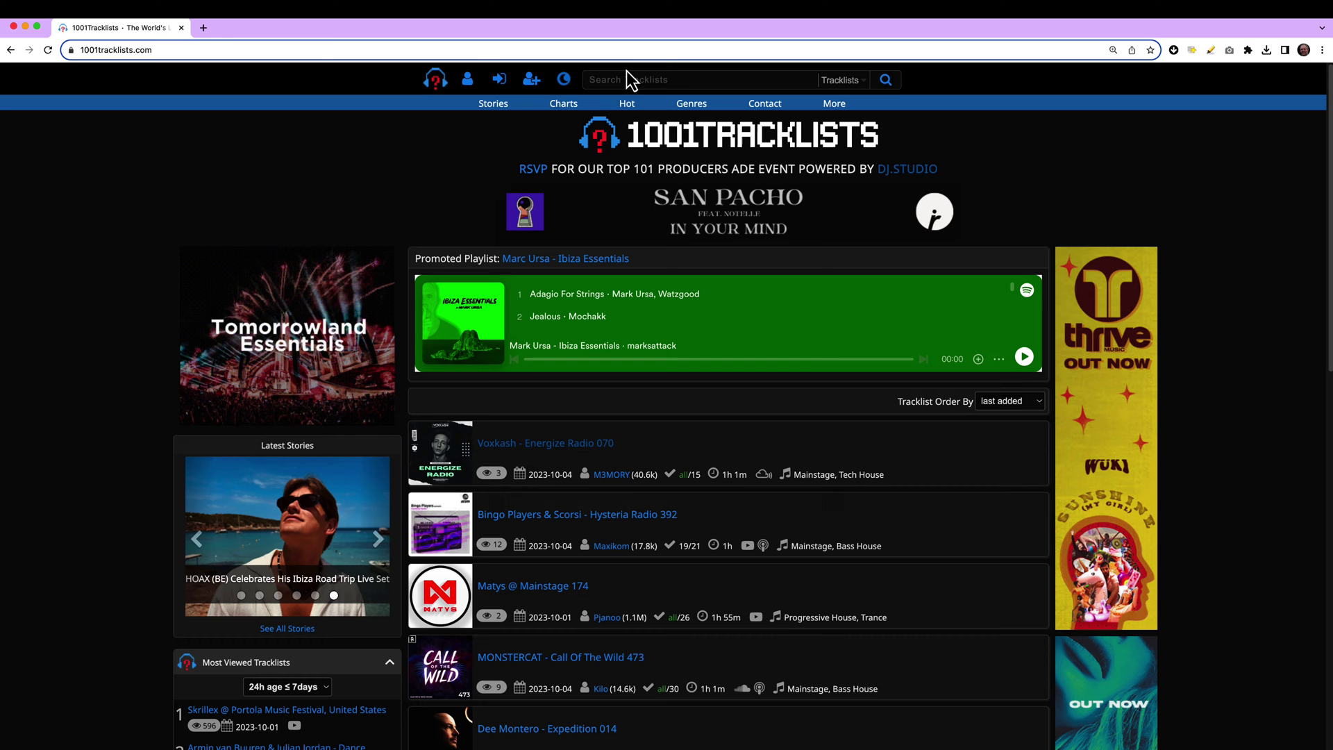
# Step: Search 1001Tracklists for 'tiesto' and browse the resulting sets
pyautogui.write('ti')
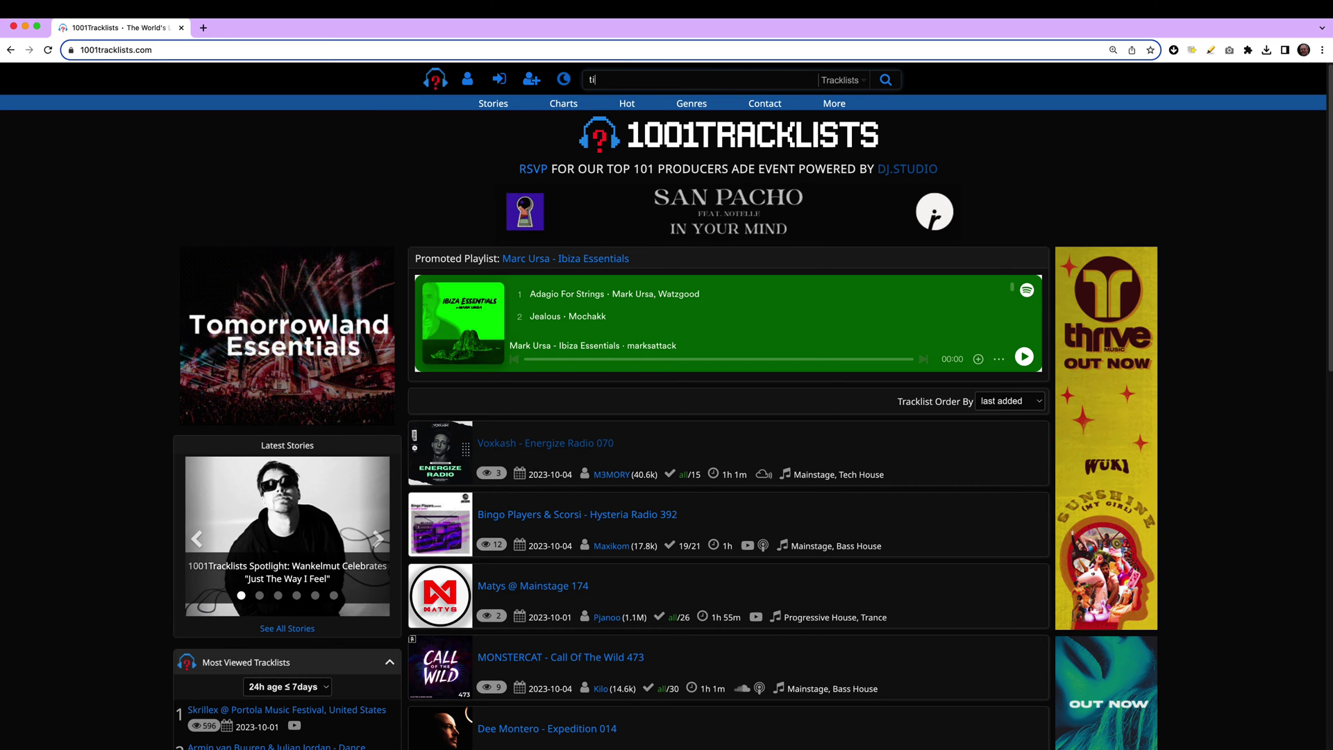
pyautogui.write('esto')
pyautogui.press('Return')
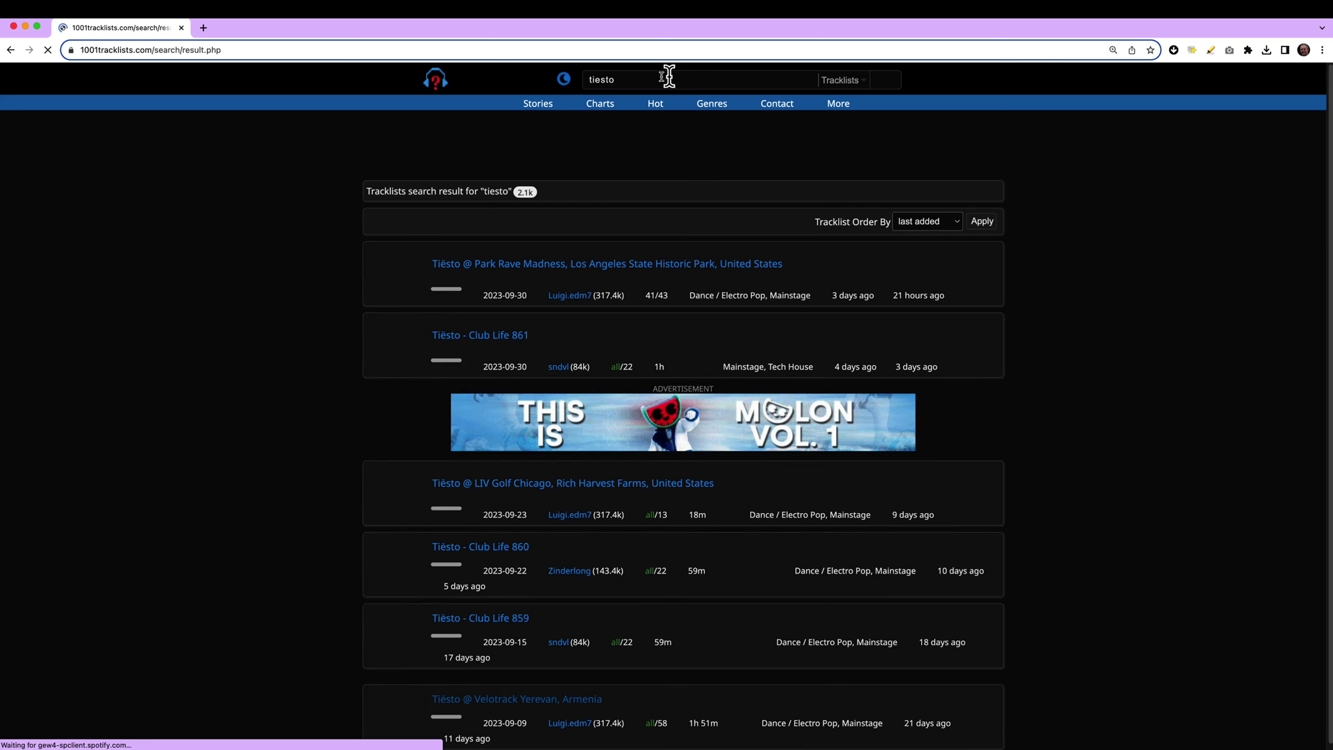
pyautogui.scroll(-3, 589, 258)
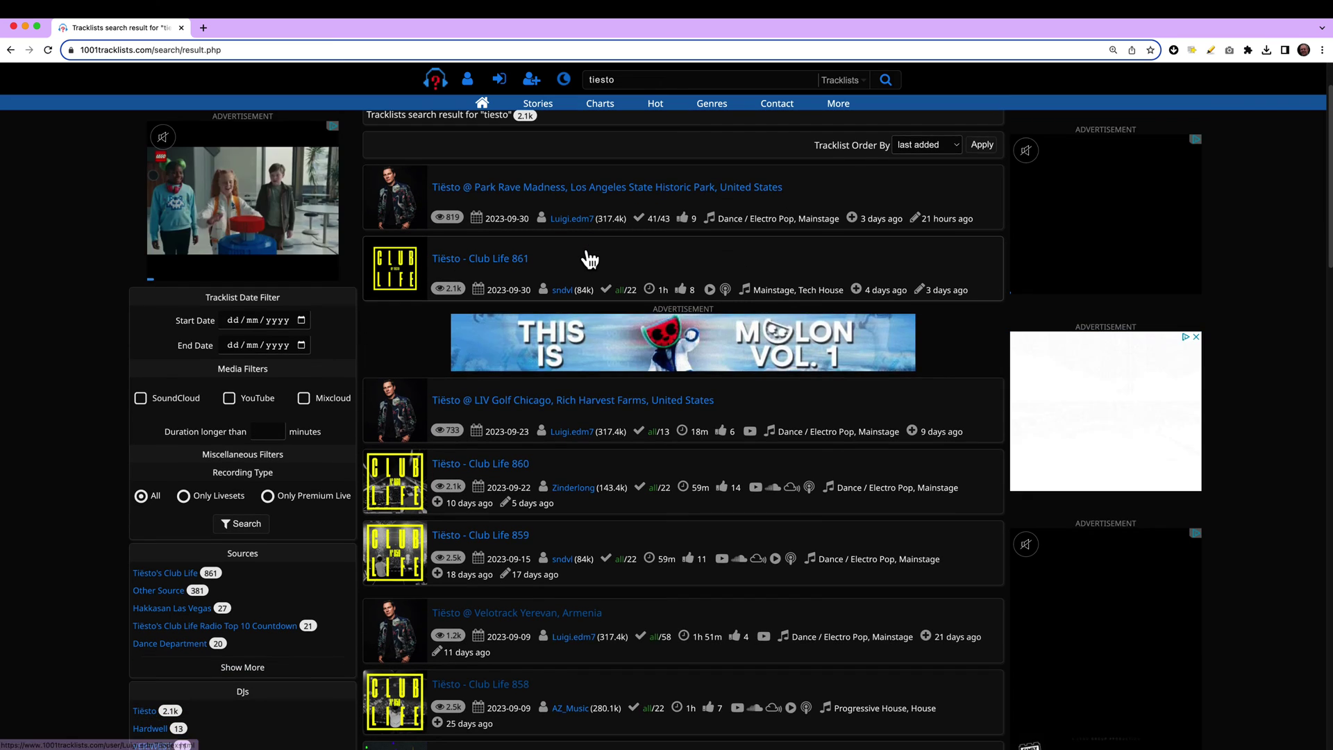
pyautogui.scroll(-1, 589, 258)
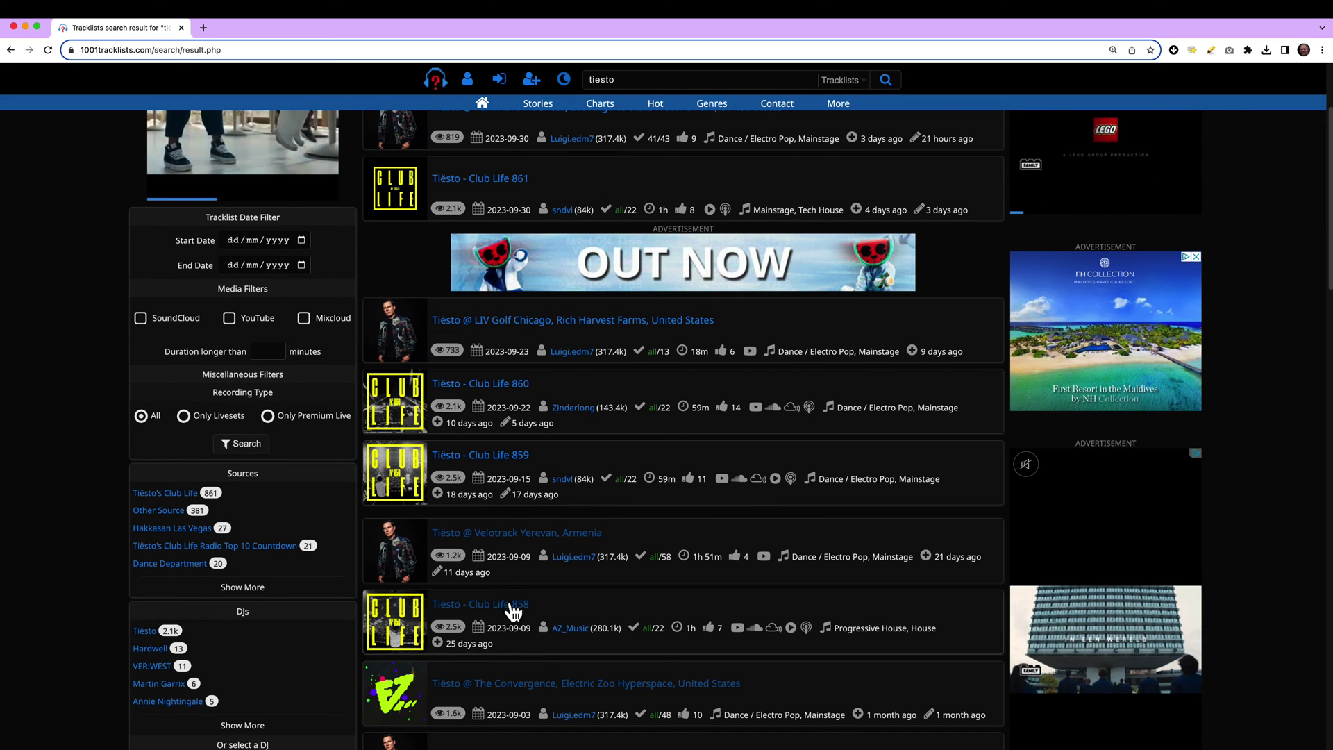
# Step: Open the Tiësto @ Velotrack Yerevan, Armenia 2023-09-09 tracklist and look over its tracks
pyautogui.click(542, 537)
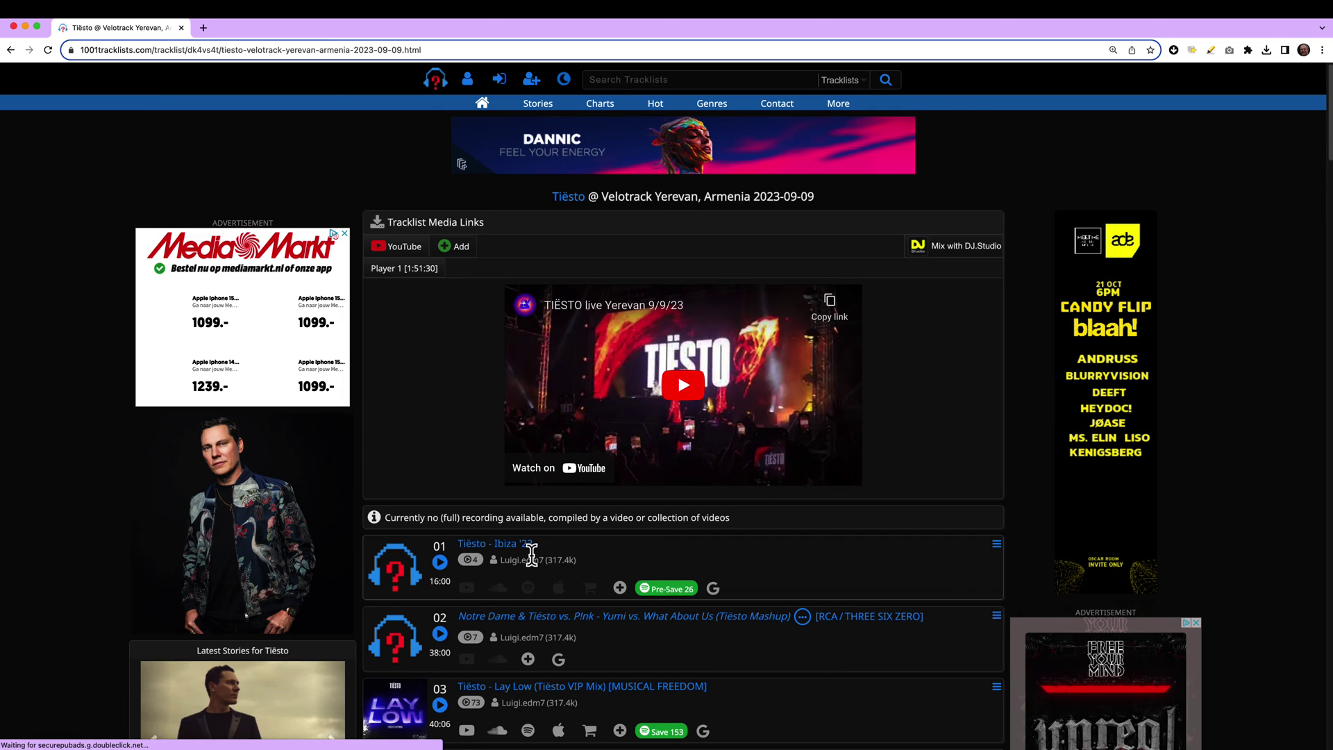
pyautogui.scroll(-2, 531, 555)
pyautogui.scroll(-1, 532, 555)
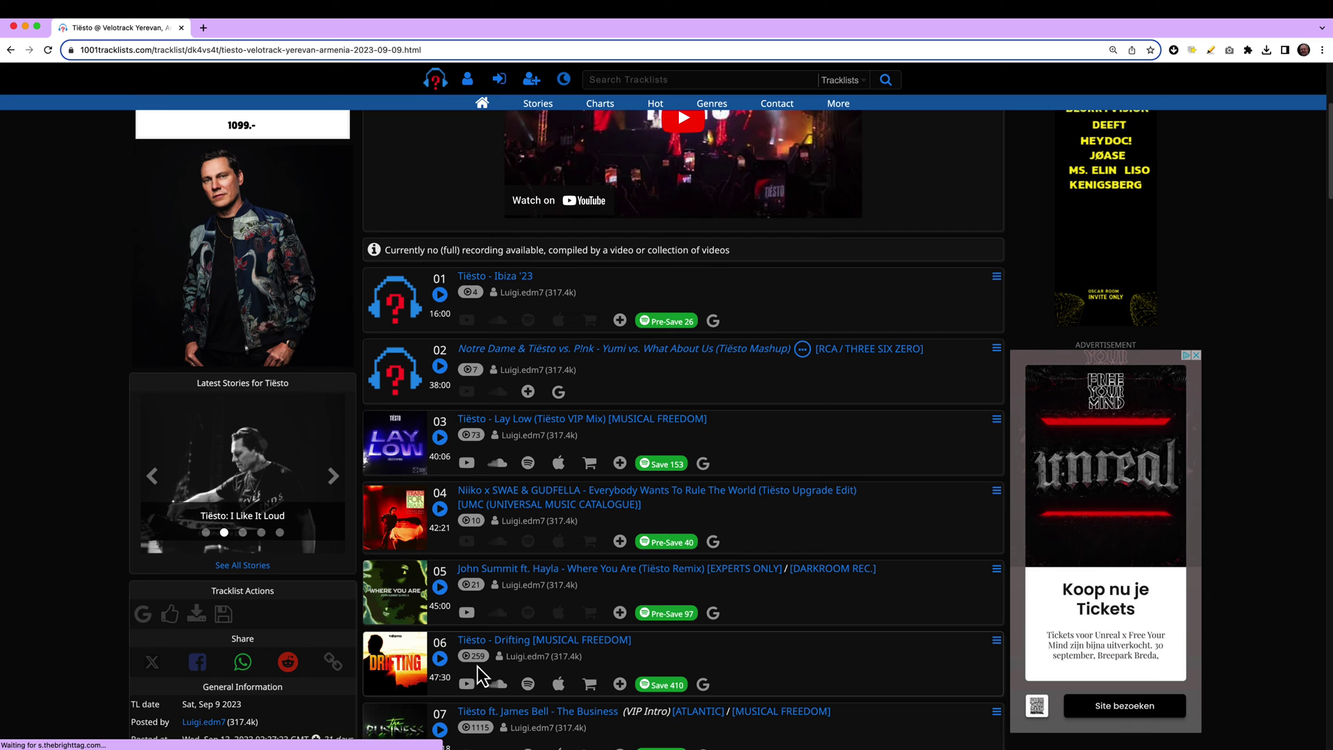
pyautogui.scroll(-1, 486, 674)
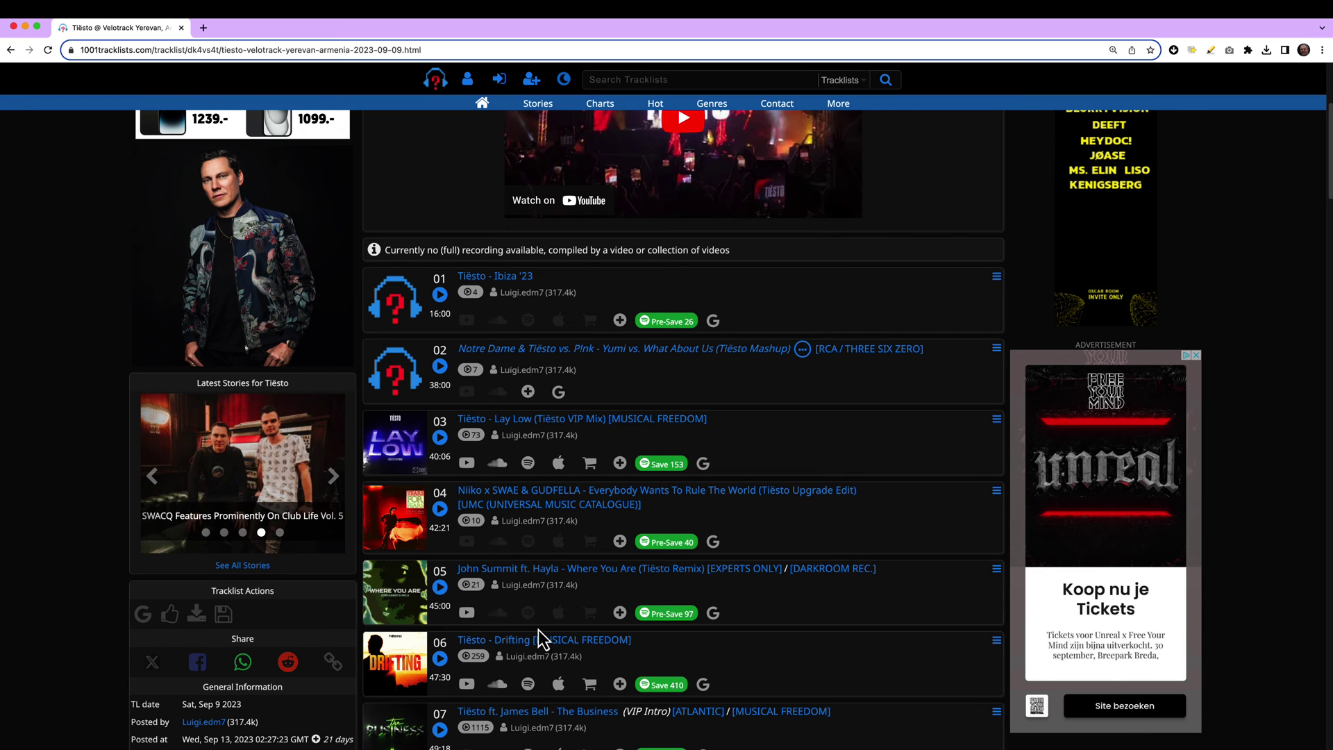
pyautogui.scroll(1, 549, 622)
pyautogui.scroll(5, 554, 617)
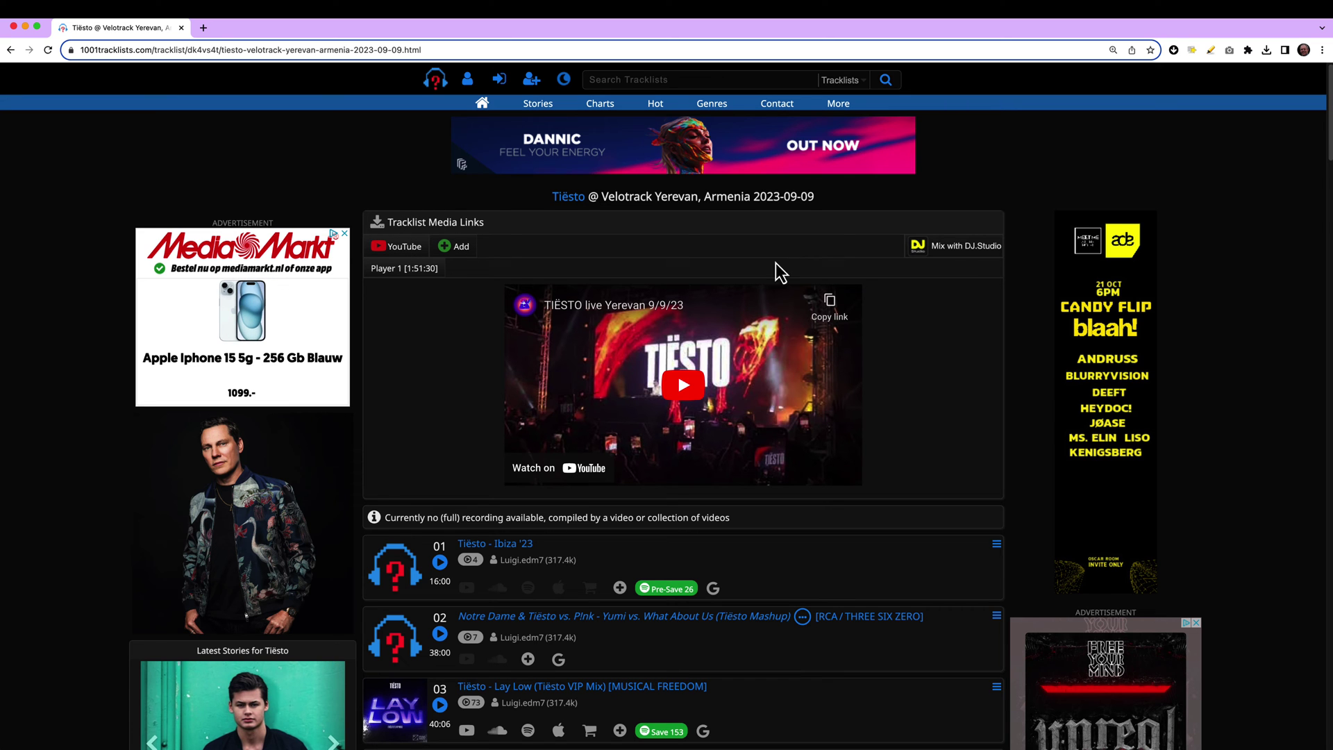
# Step: Send the Velotrack Yerevan tracklist to DJ.Studio using YouTube audio and add all 38 tracks to the mix
pyautogui.click(971, 259)
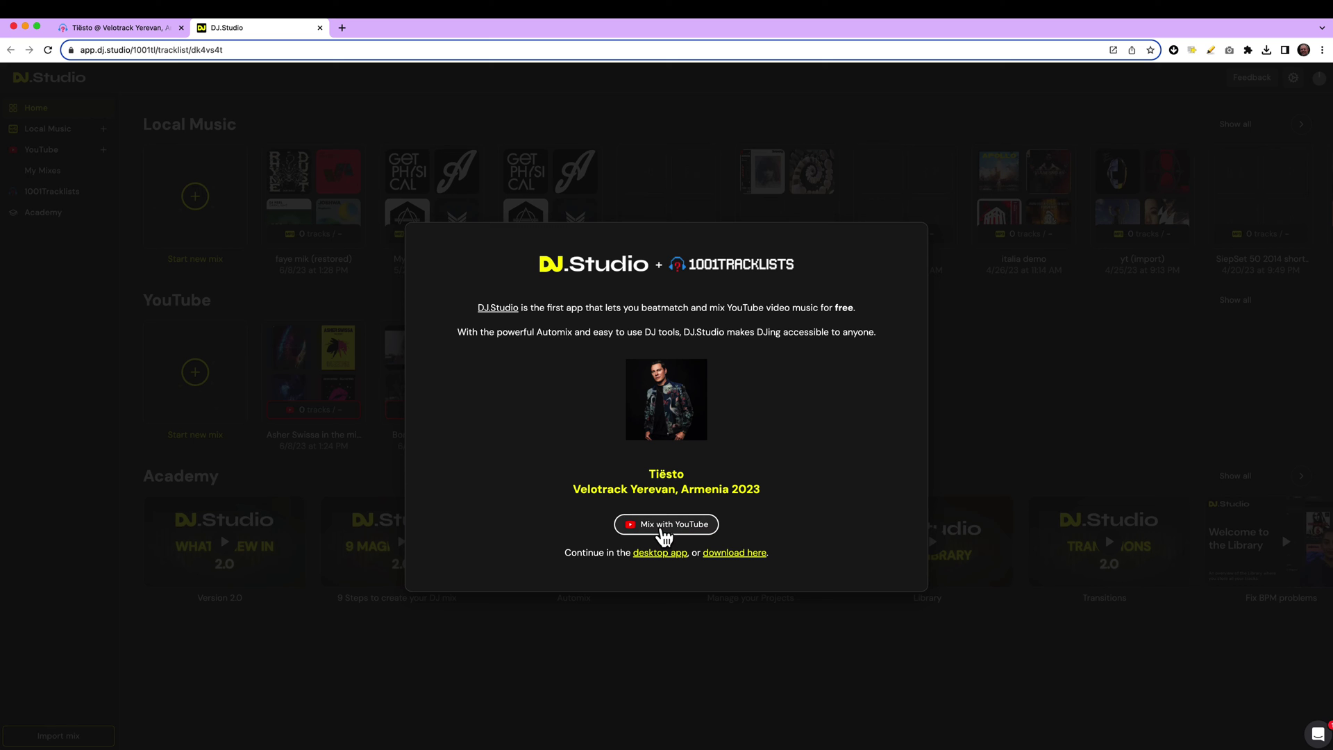
pyautogui.click(665, 531)
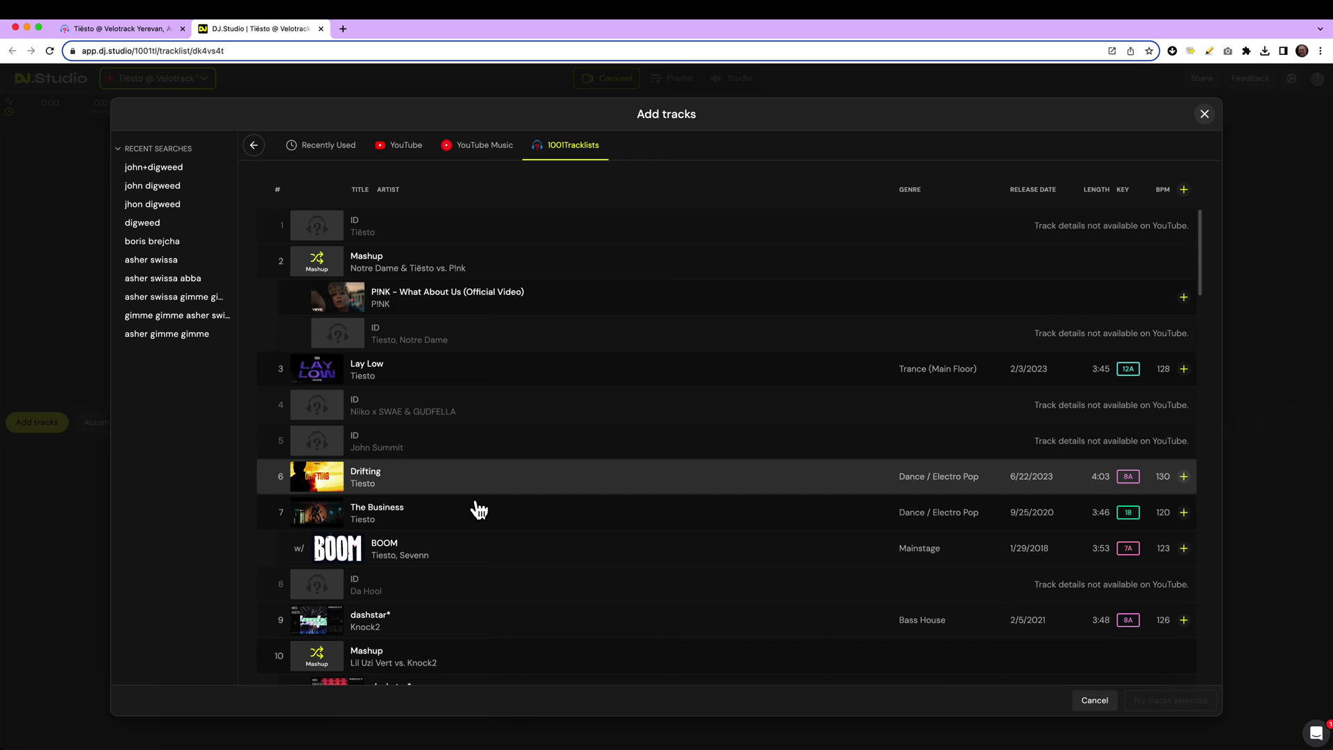
pyautogui.scroll(-1, 514, 529)
pyautogui.scroll(-5, 514, 529)
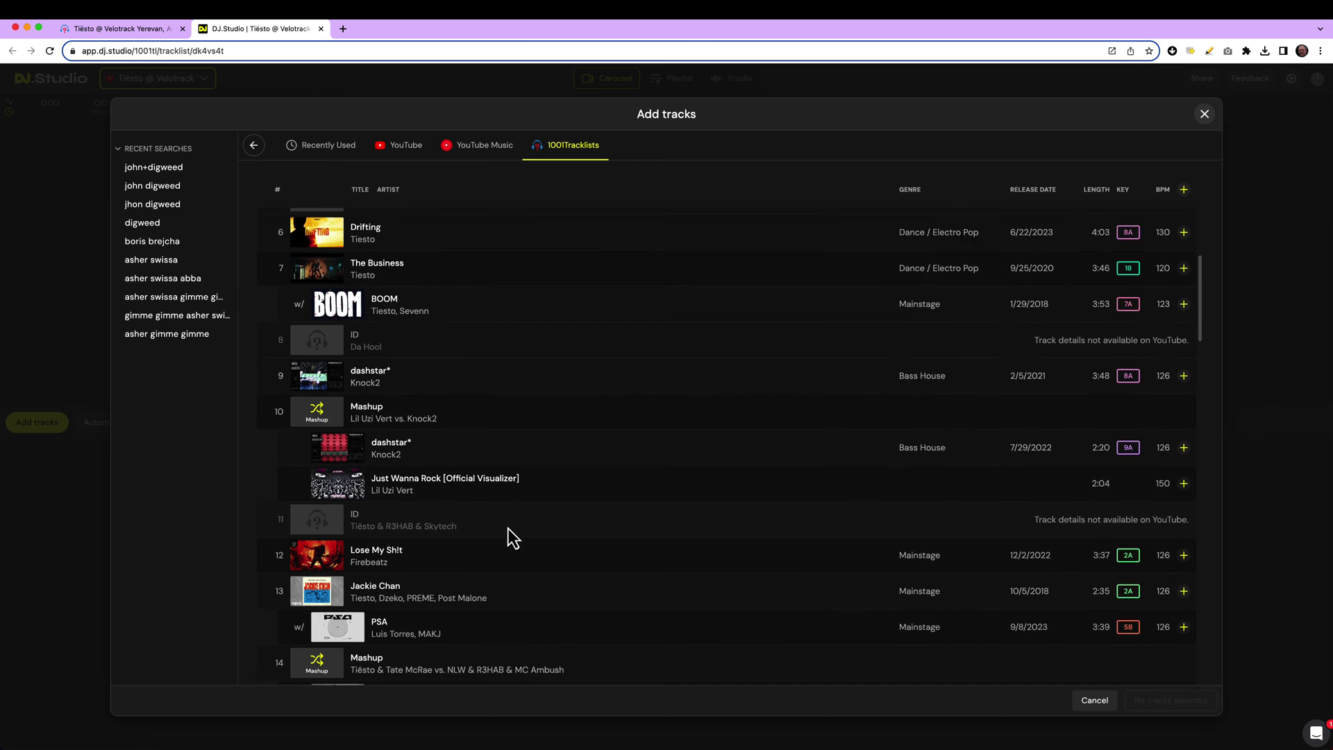
pyautogui.scroll(-4, 512, 536)
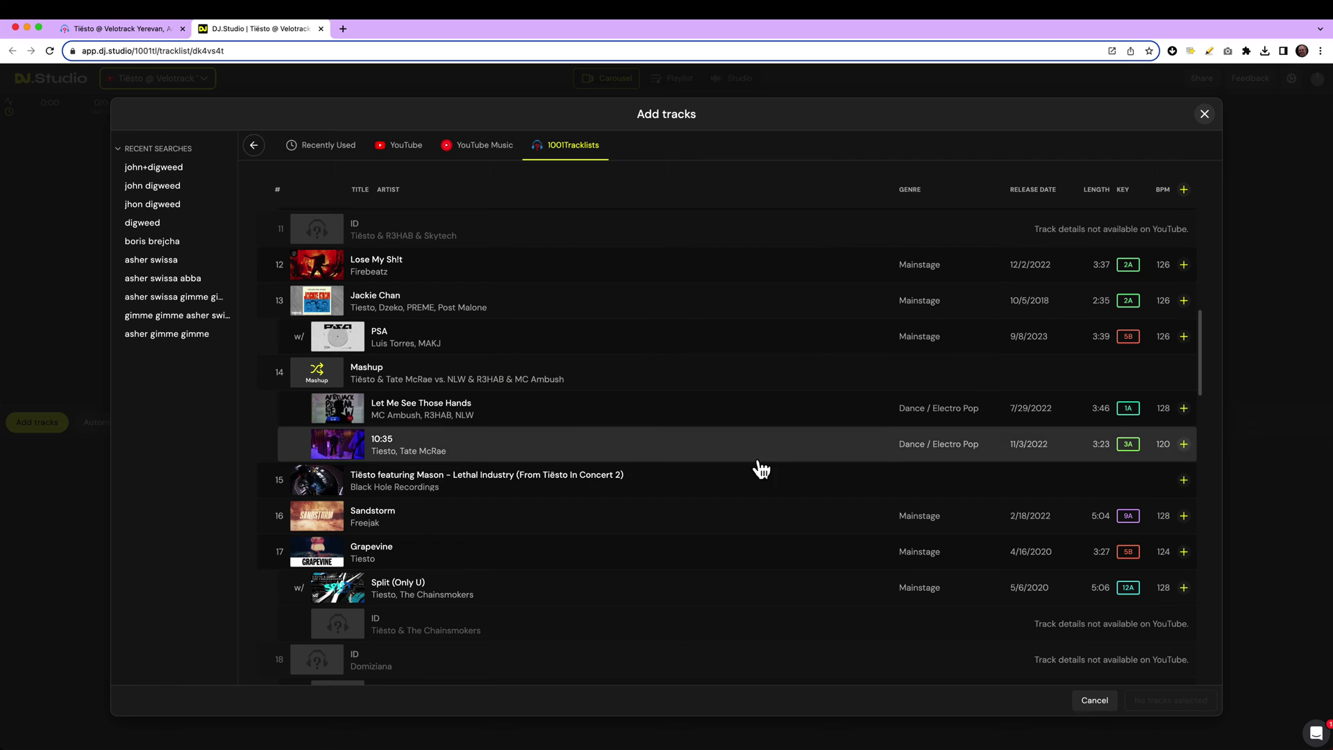
pyautogui.click(1184, 190)
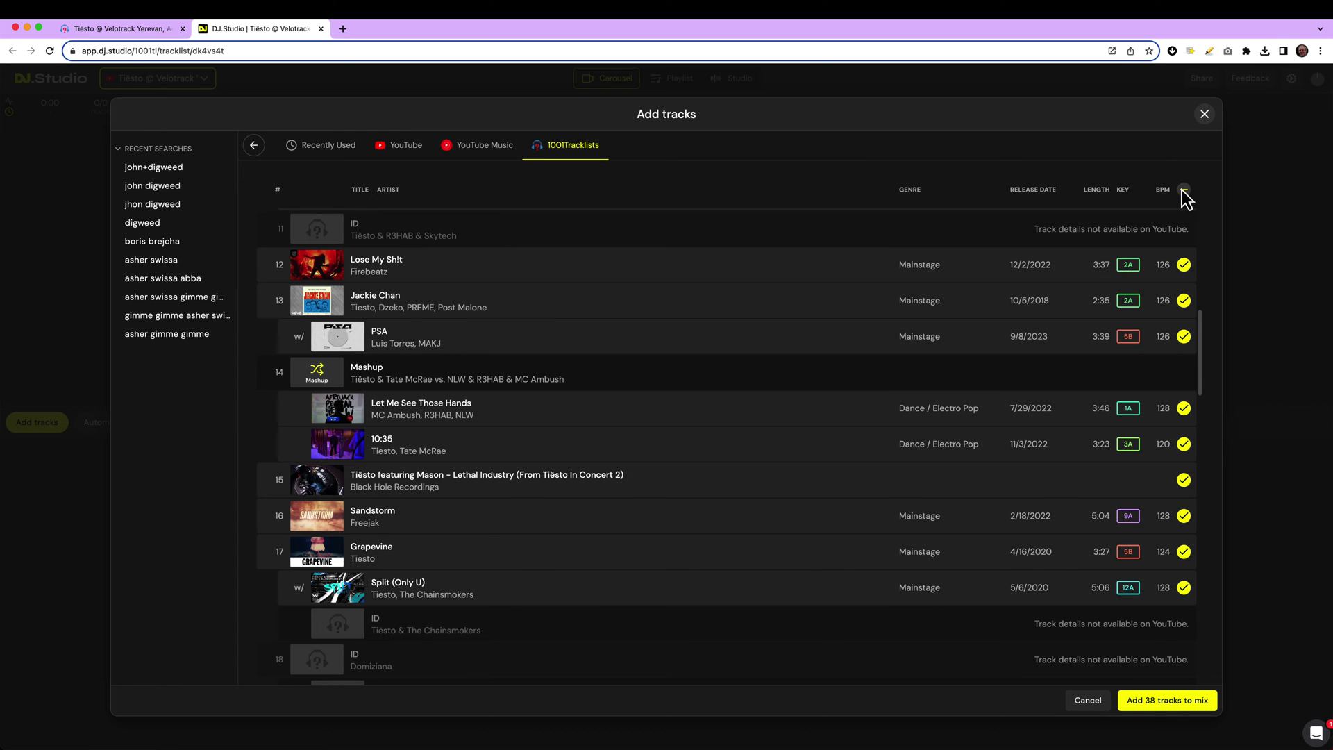
pyautogui.click(1171, 702)
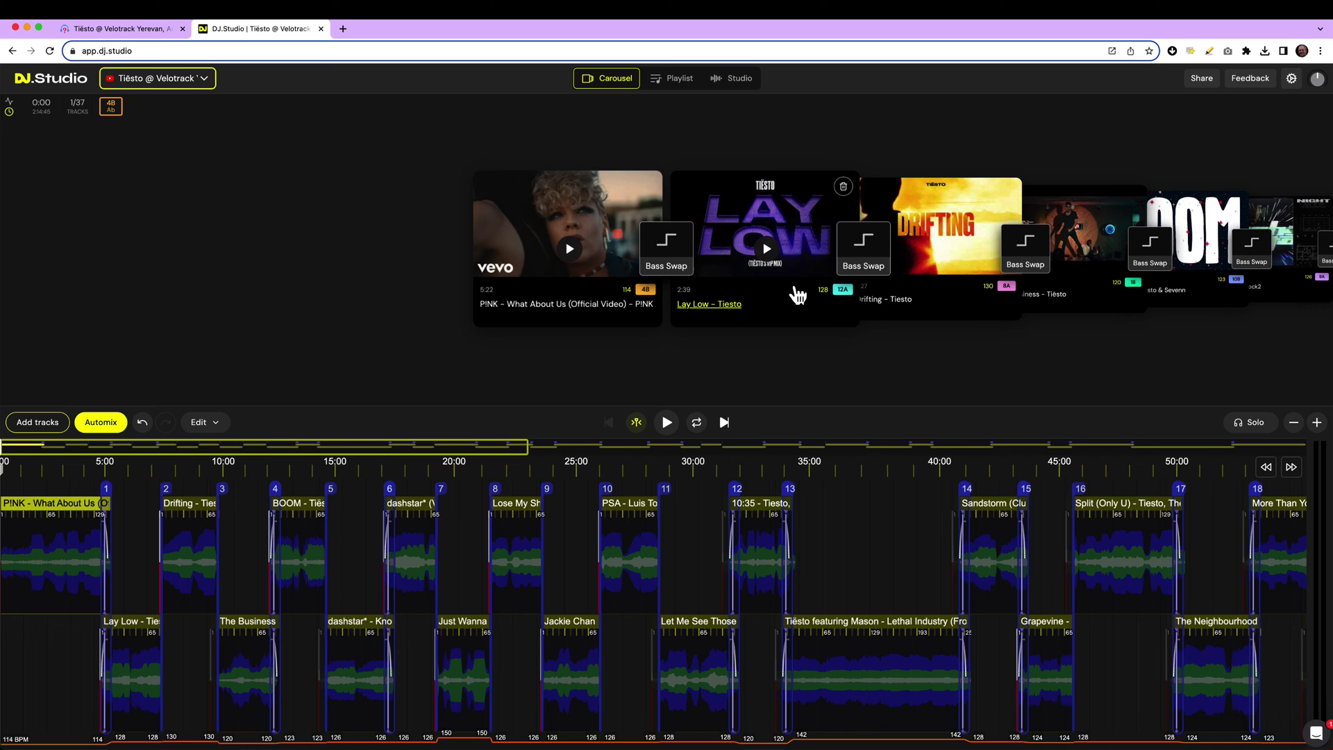
# Step: Play the mix from BOOM, skip to its Bass Swap transition into dashstar*, then pause
pyautogui.moveTo(798, 295); pyautogui.dragTo(435, 309)
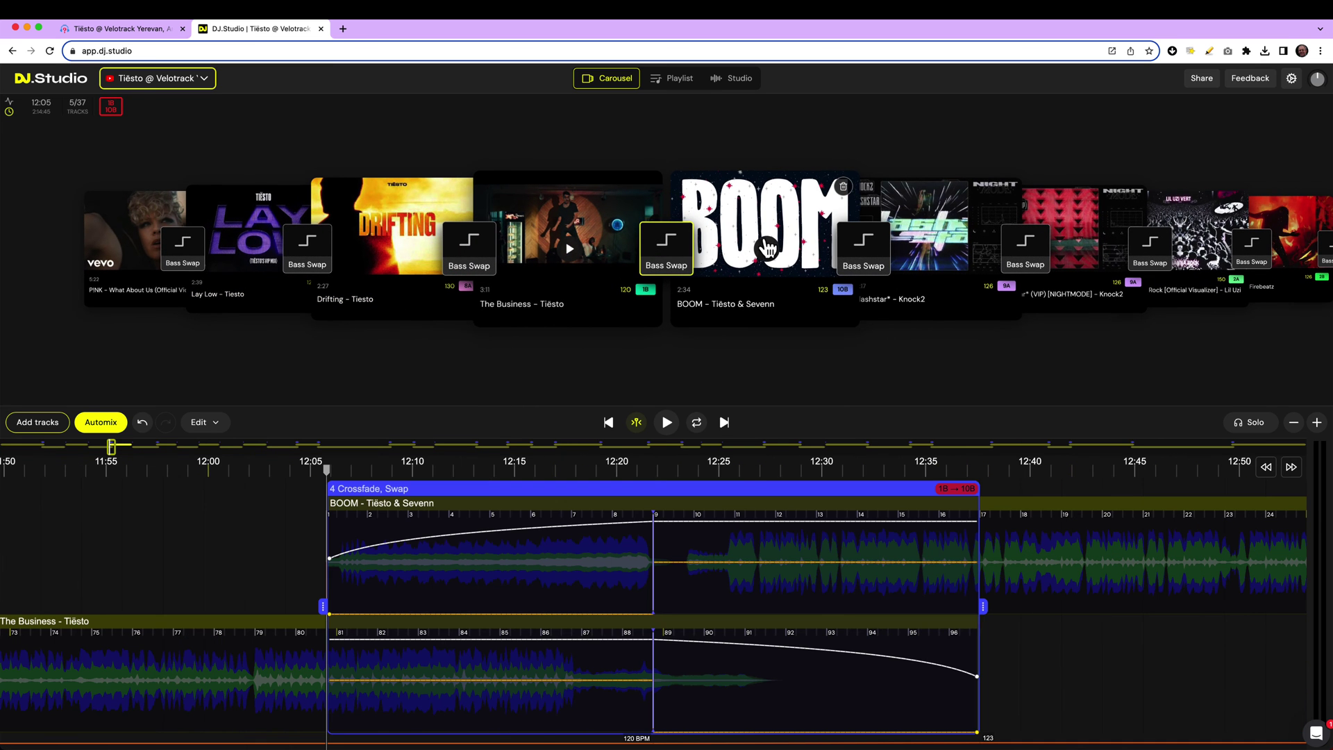
pyautogui.click(769, 253)
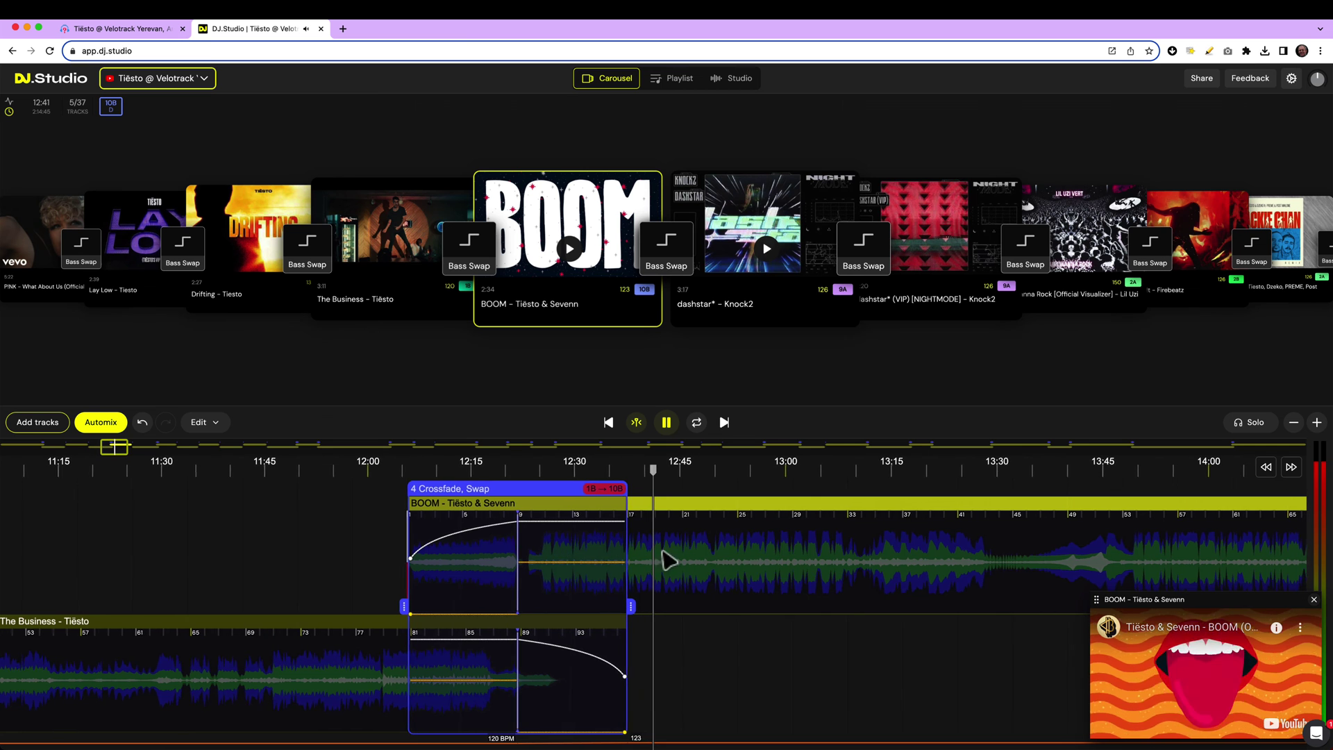
pyautogui.click(724, 423)
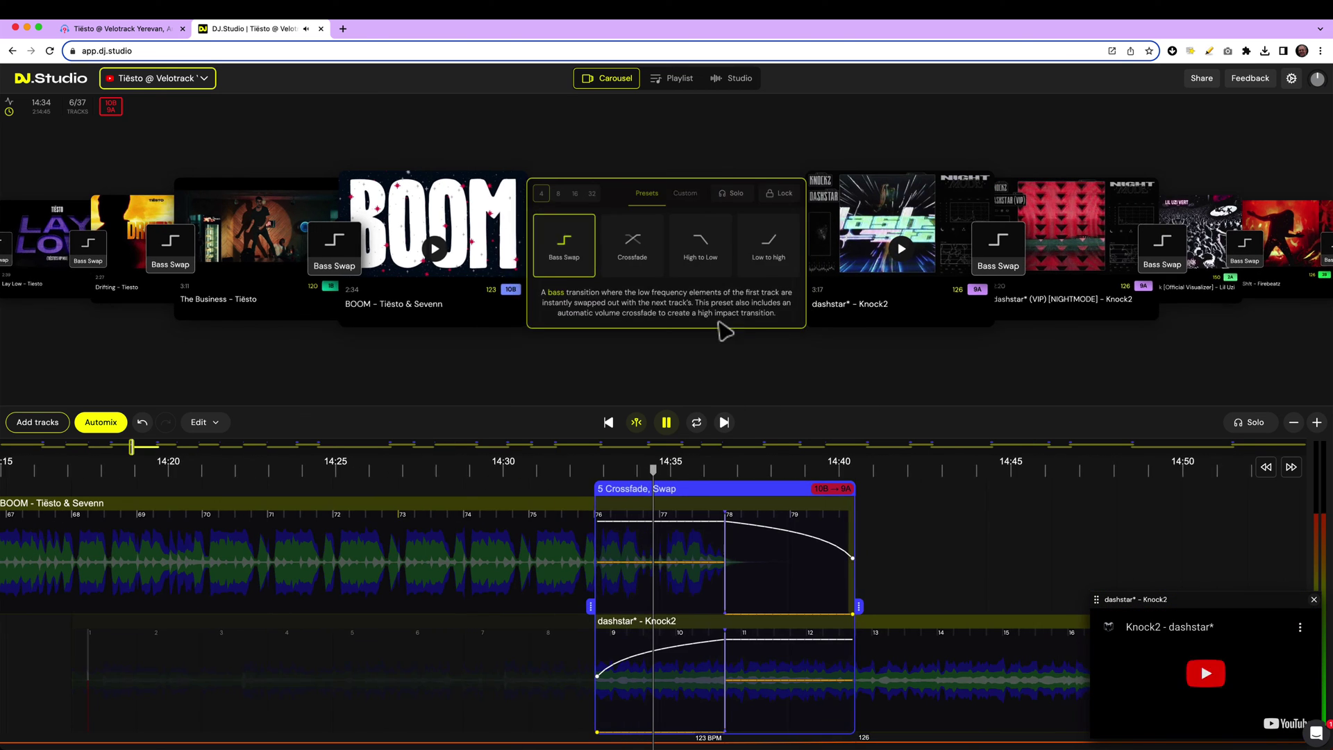
pyautogui.click(665, 423)
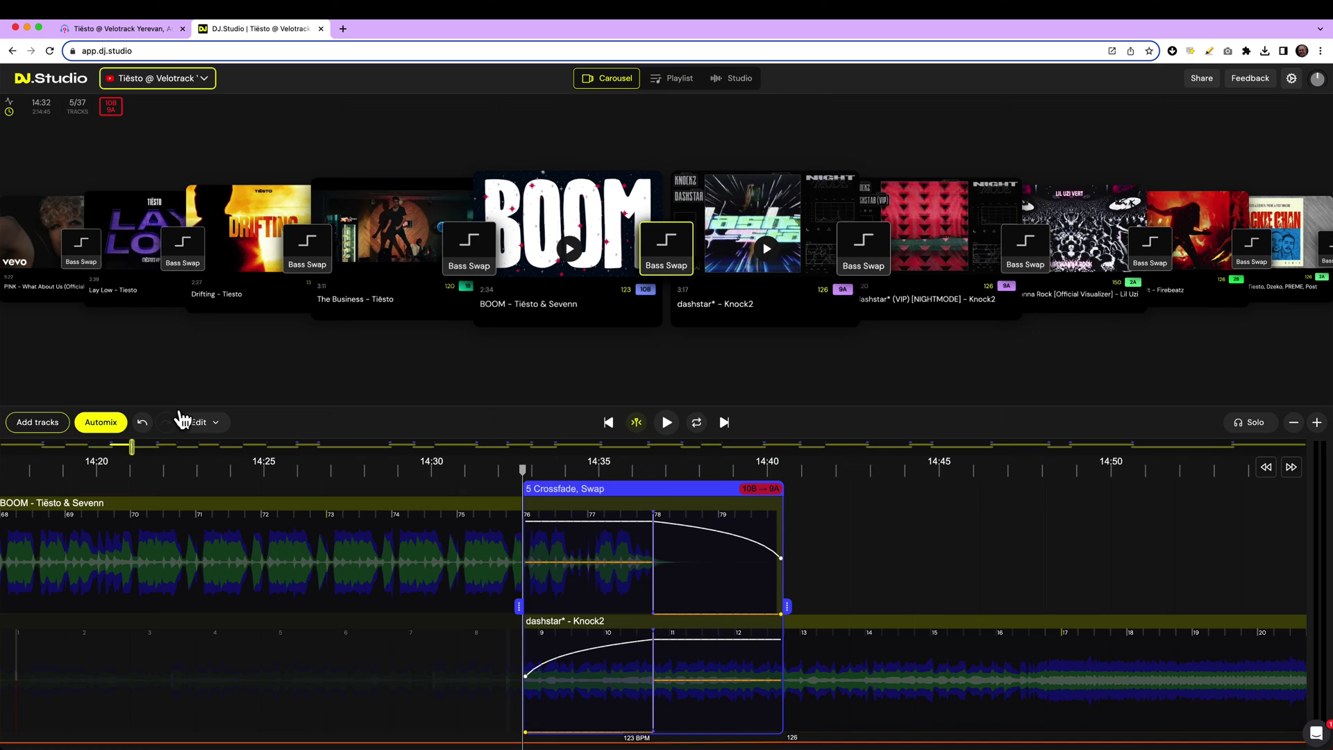
# Step: Open the 1001Tracklists track charts in Add tracks and preview Jealous, Saltwater and Atmosphere
pyautogui.click(40, 422)
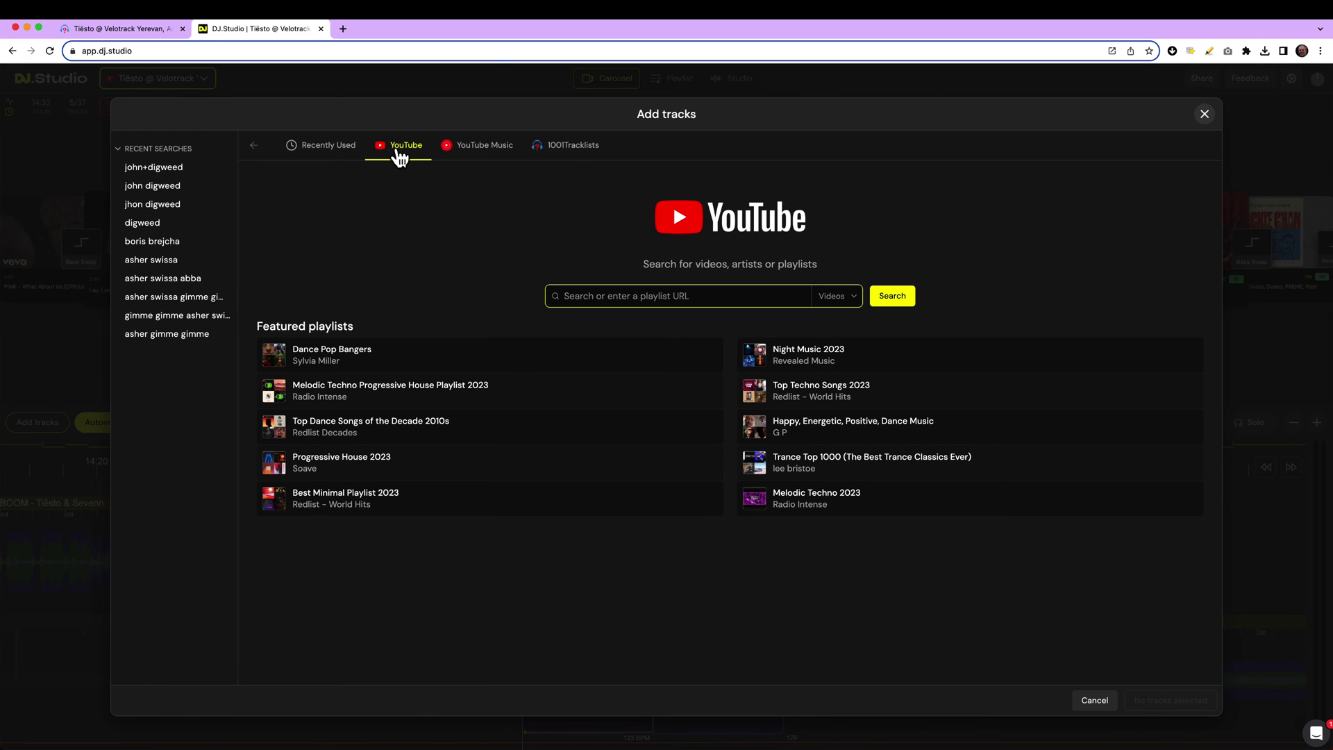
pyautogui.click(576, 153)
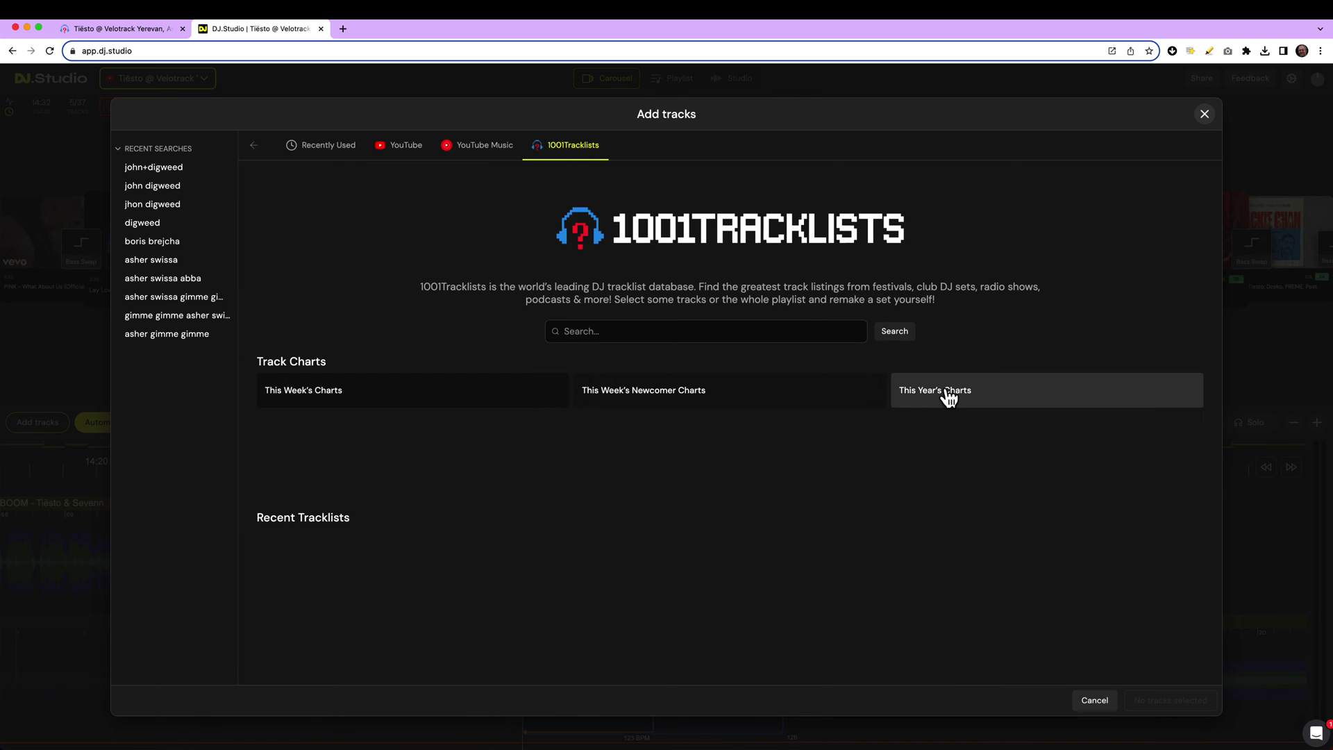
pyautogui.click(479, 409)
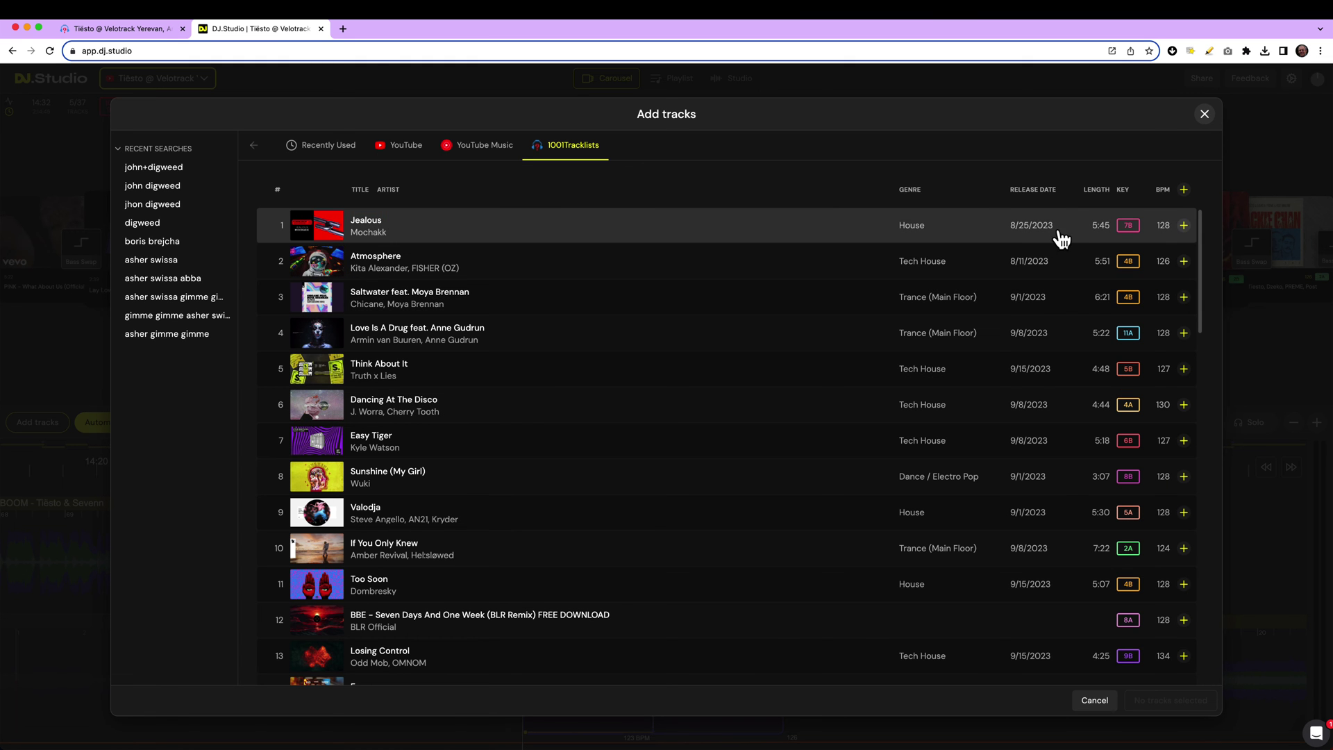
pyautogui.click(815, 231)
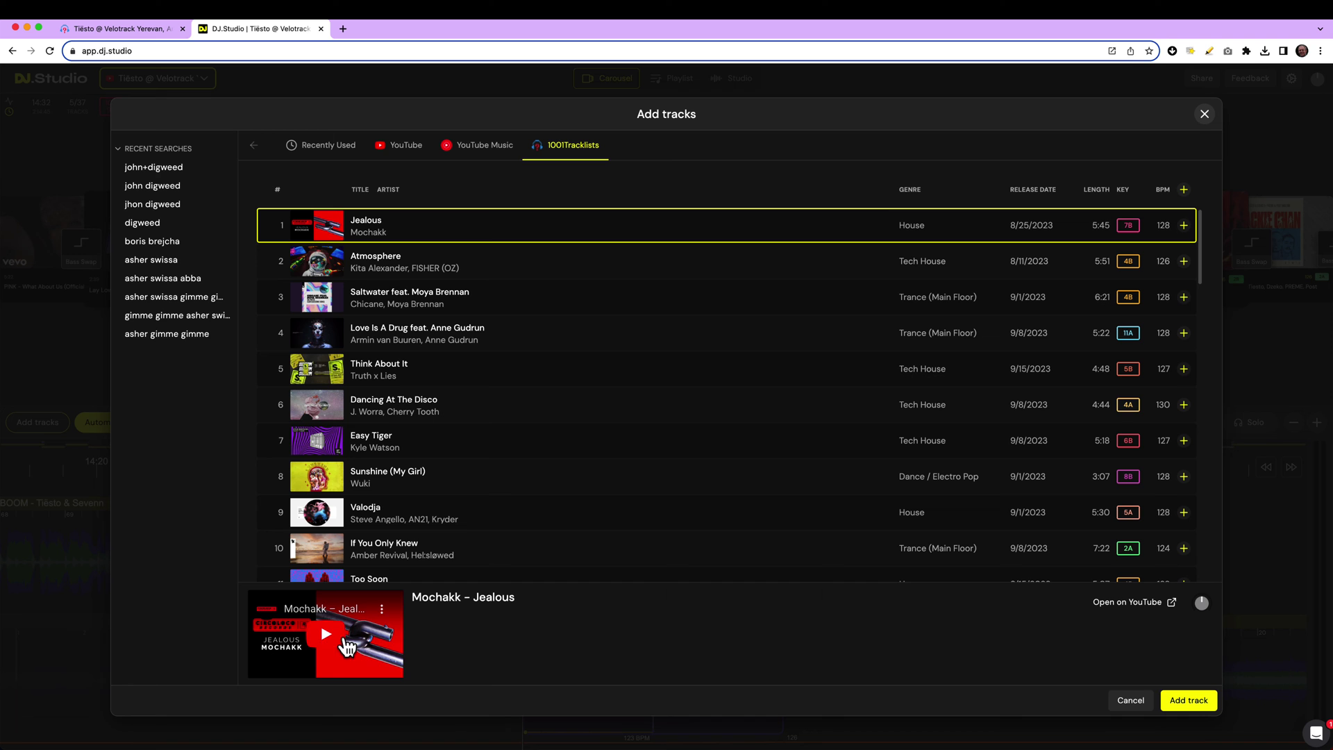
pyautogui.click(328, 636)
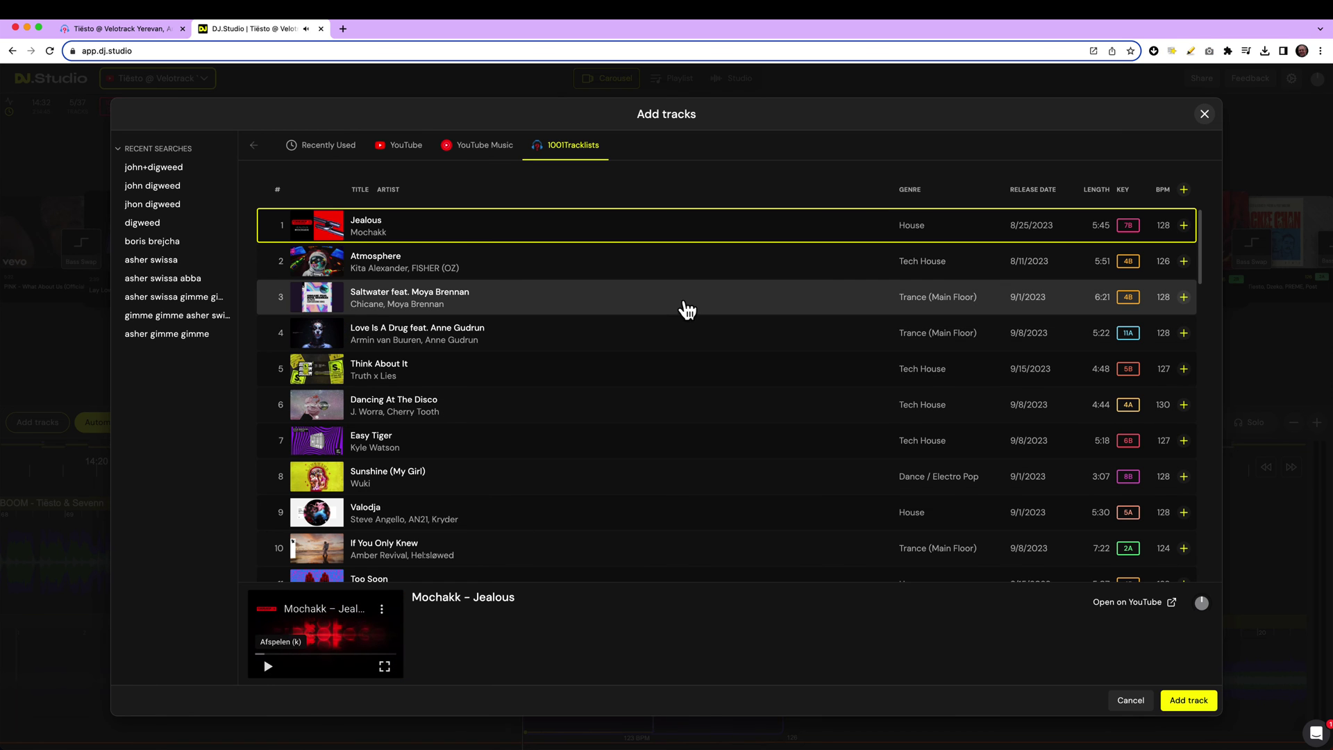
pyautogui.click(722, 295)
pyautogui.click(764, 271)
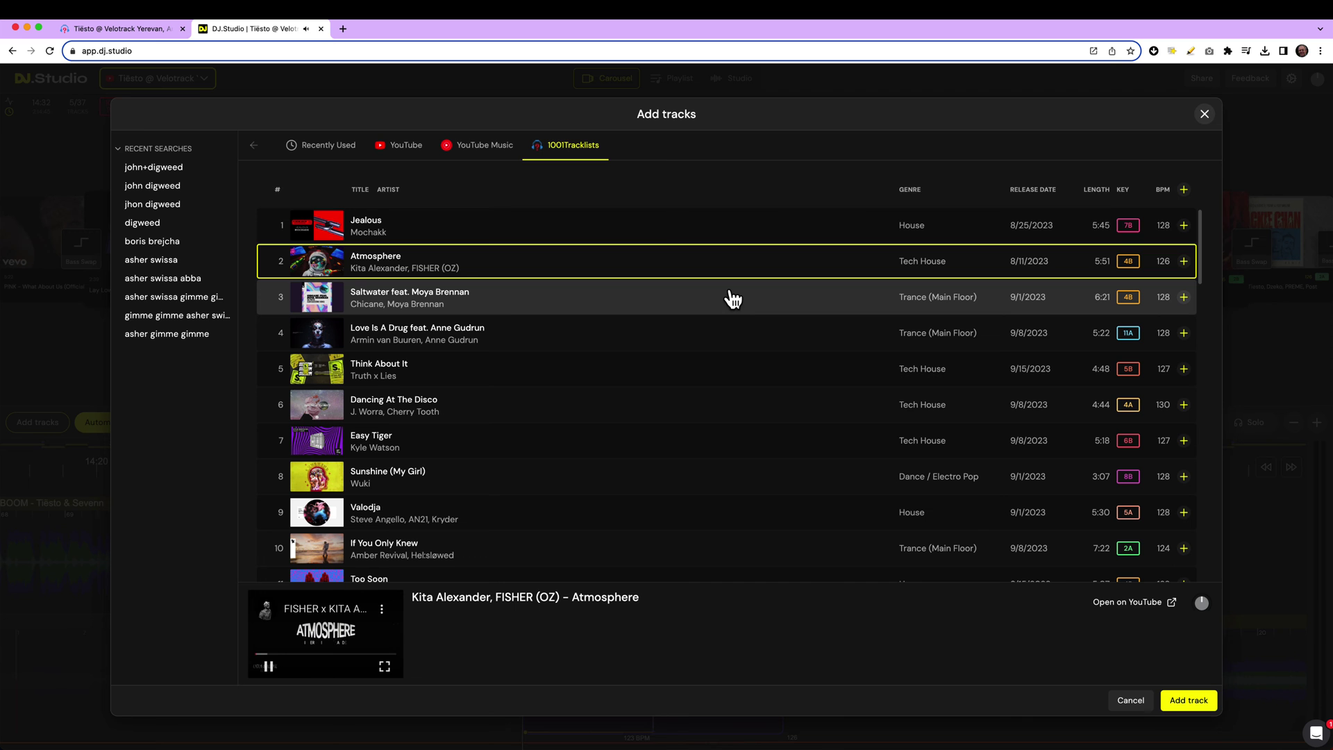
# Step: Add Jealous, Saltwater and Atmosphere to the mix as 3 new tracks
pyautogui.click(1184, 225)
pyautogui.click(1184, 297)
pyautogui.click(1184, 261)
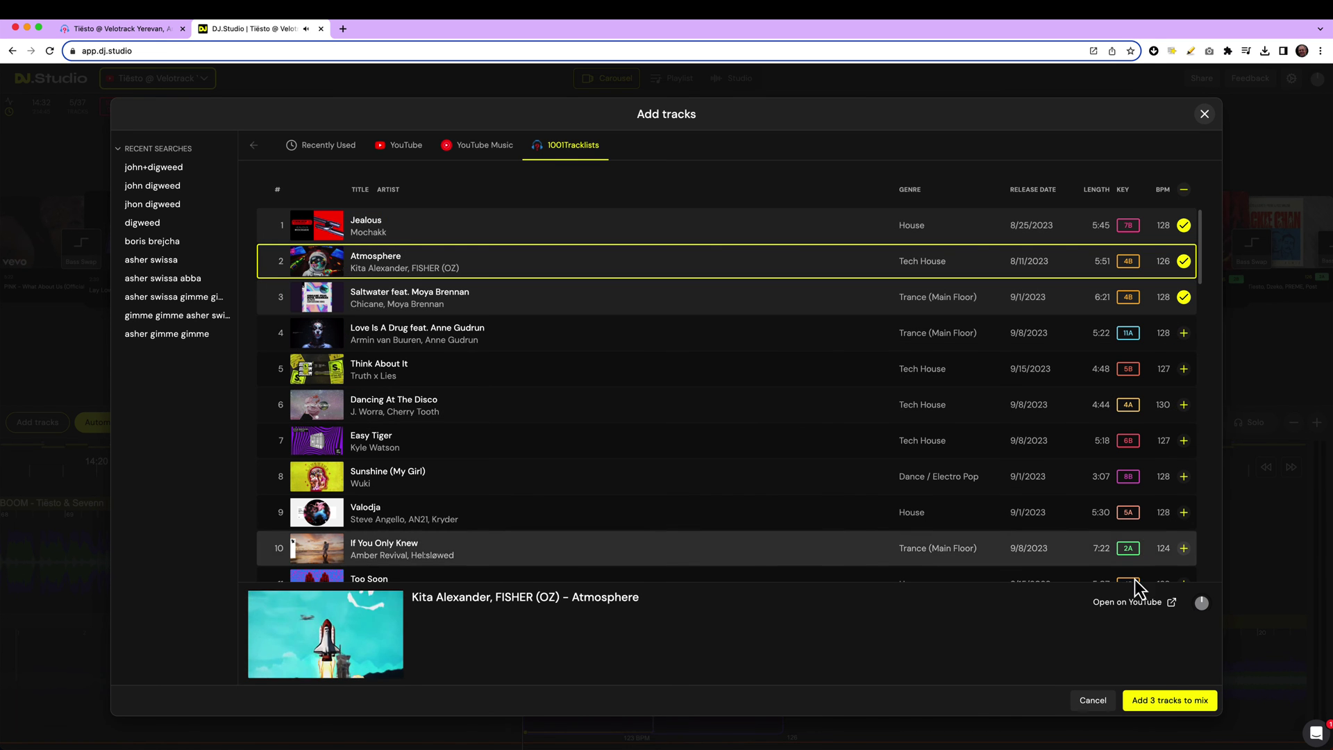
pyautogui.click(1170, 700)
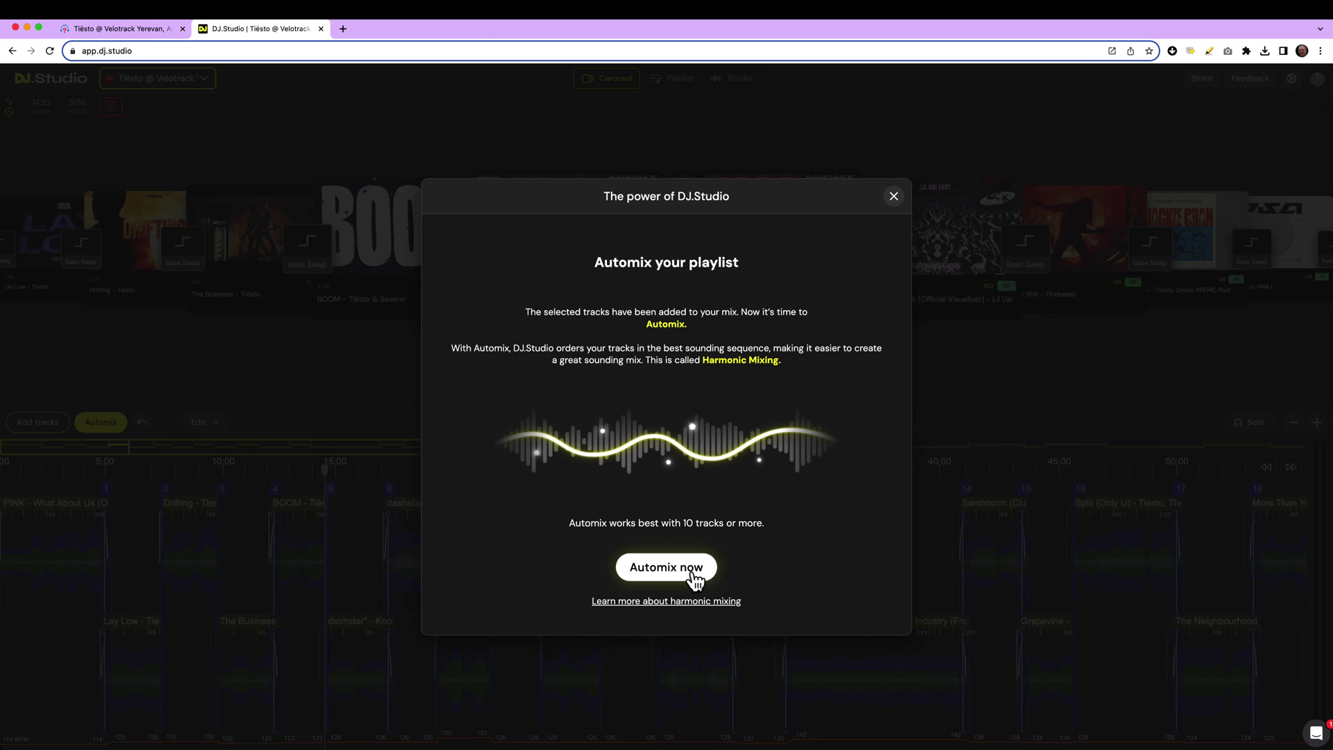
# Step: Run Automix on the 40-track mix so it reorders to open with PINK, Grapevine and ATMOSPHERE
pyautogui.click(692, 576)
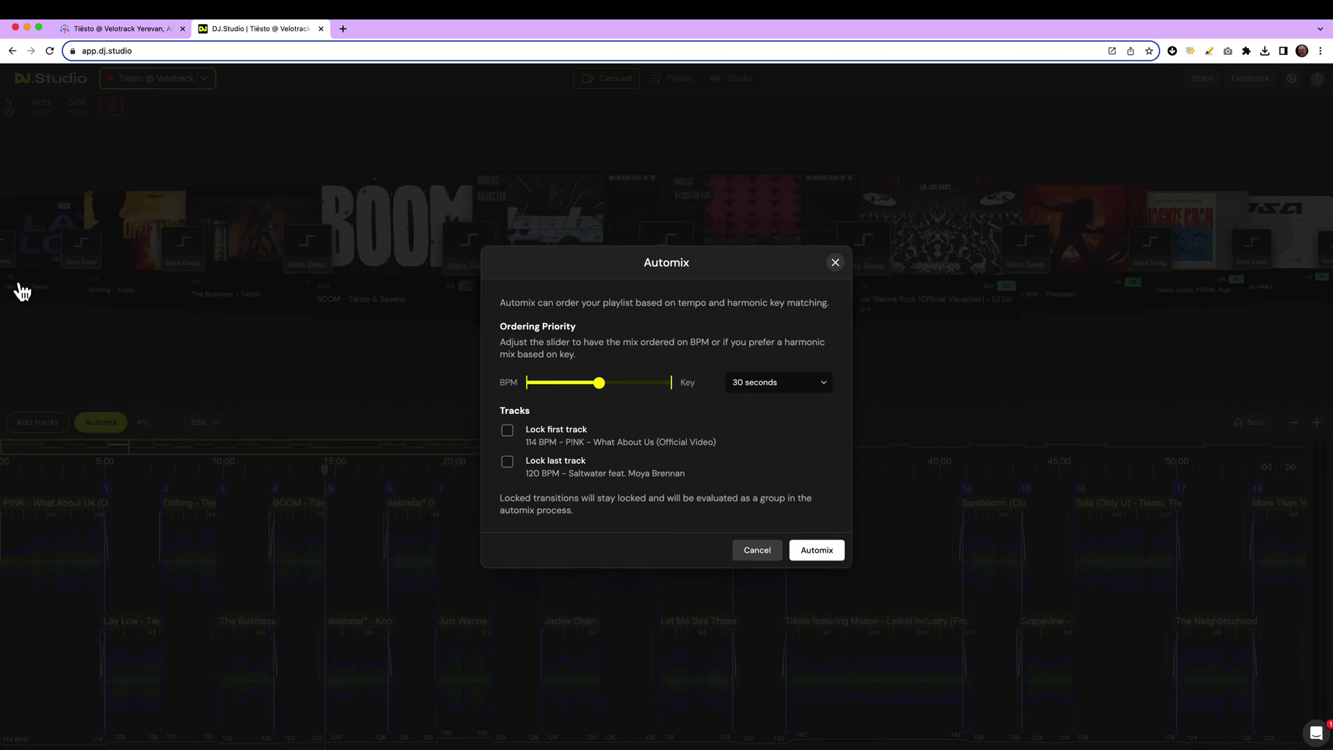
pyautogui.click(819, 550)
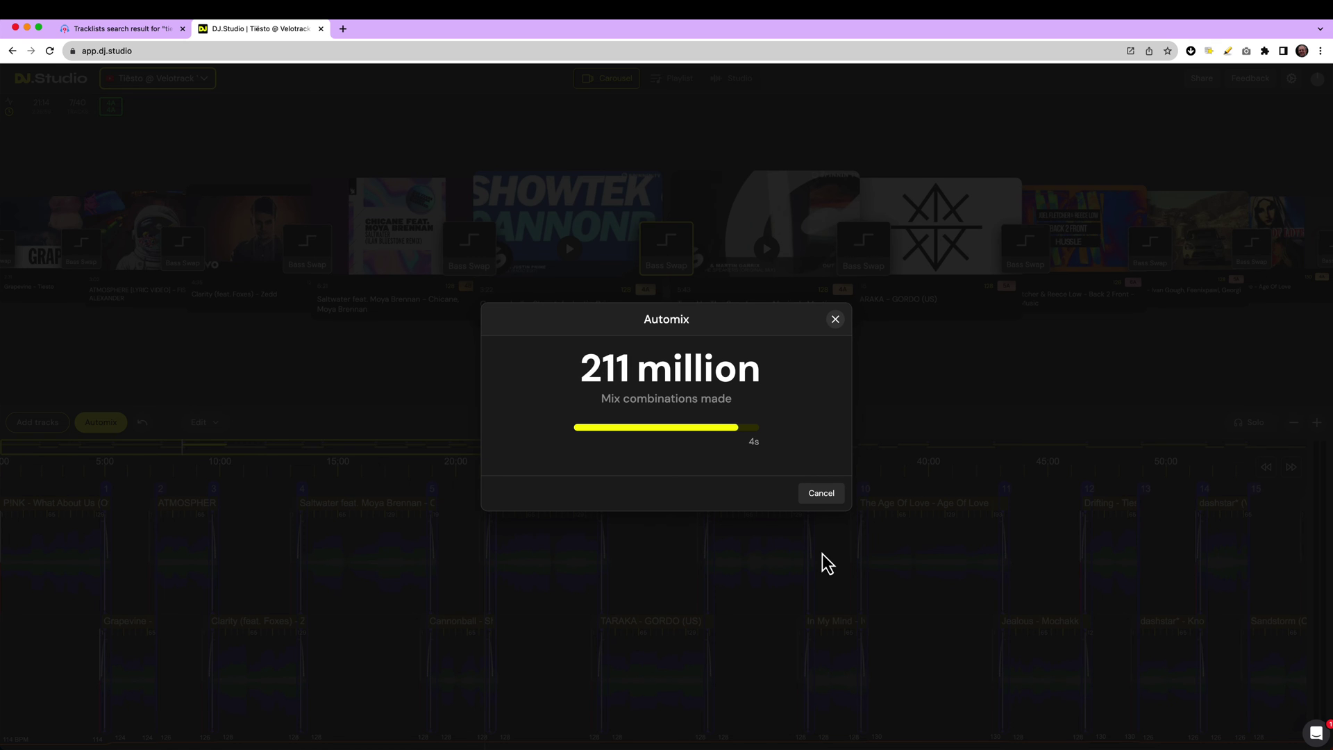
pyautogui.click(823, 478)
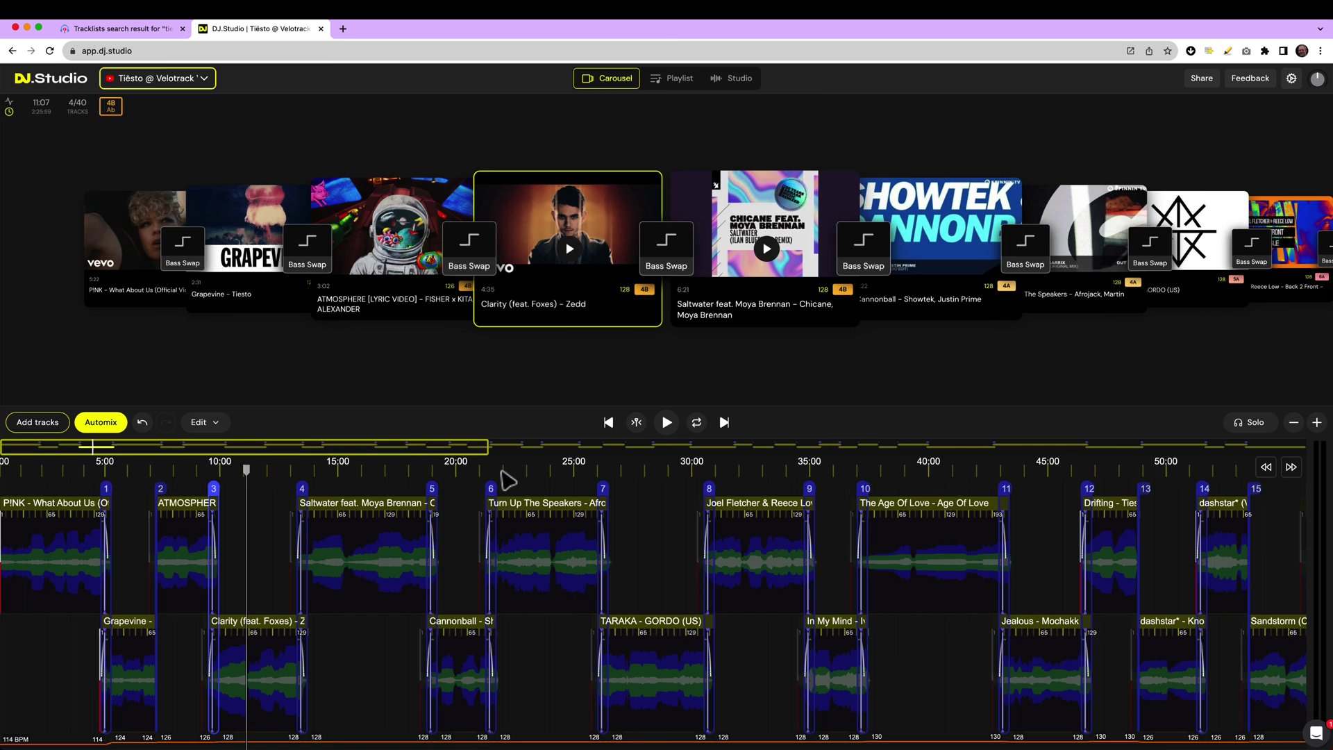
# Step: Try the Crossfade preset on transition 6, revert it to Bass Swap, and move the playhead to 21:24
pyautogui.click(505, 481)
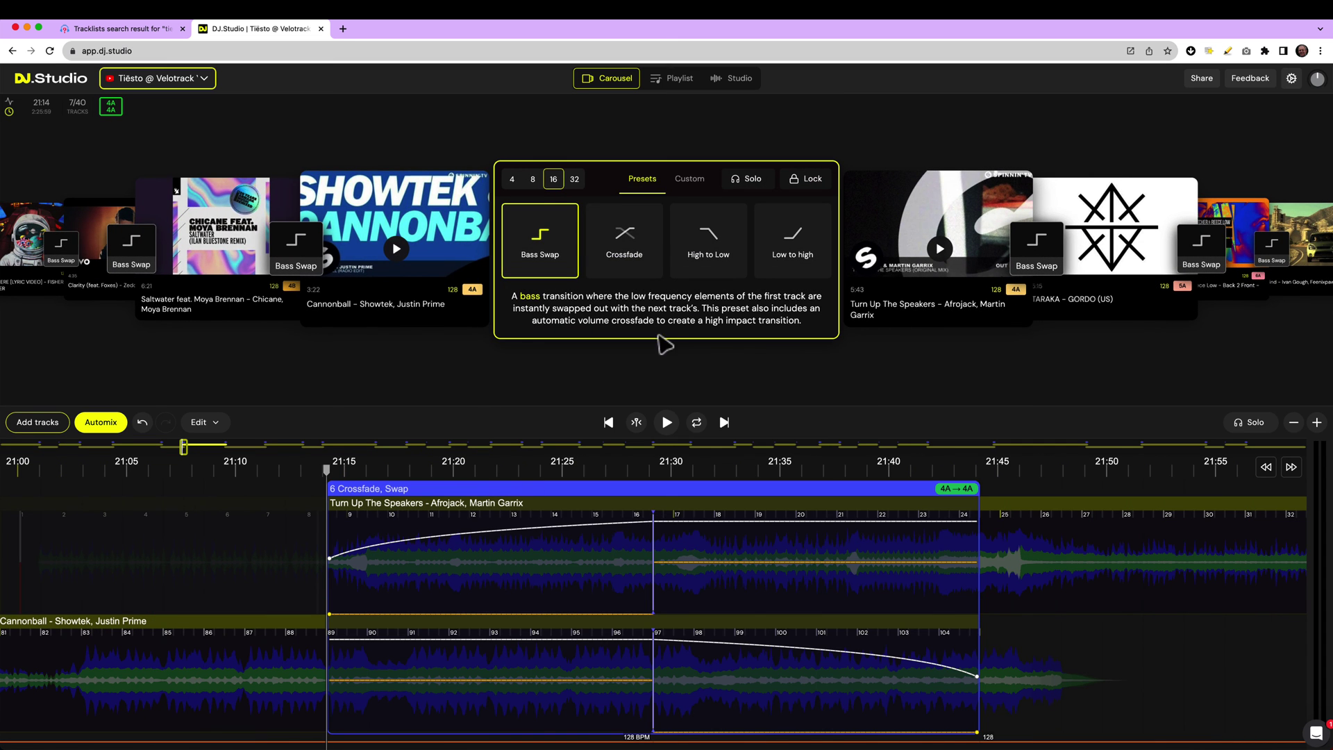
pyautogui.click(621, 236)
pyautogui.click(537, 233)
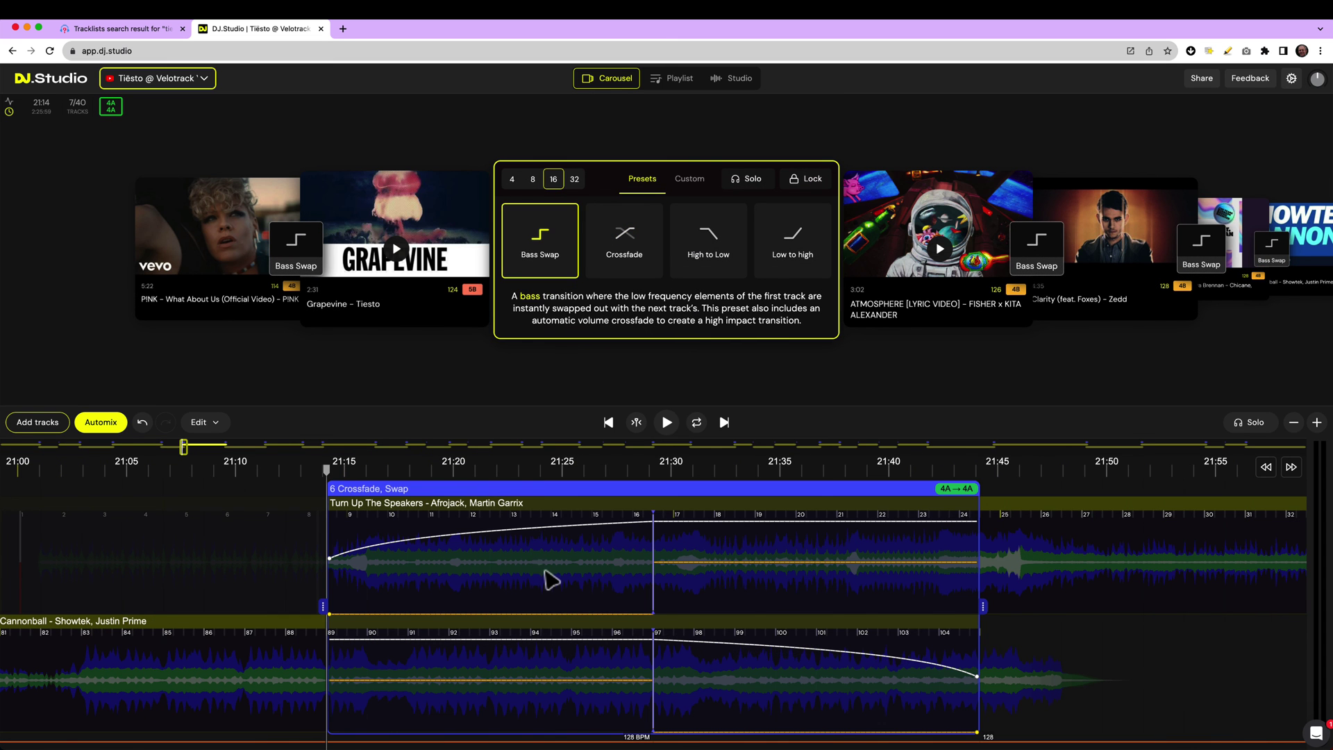
pyautogui.click(544, 568)
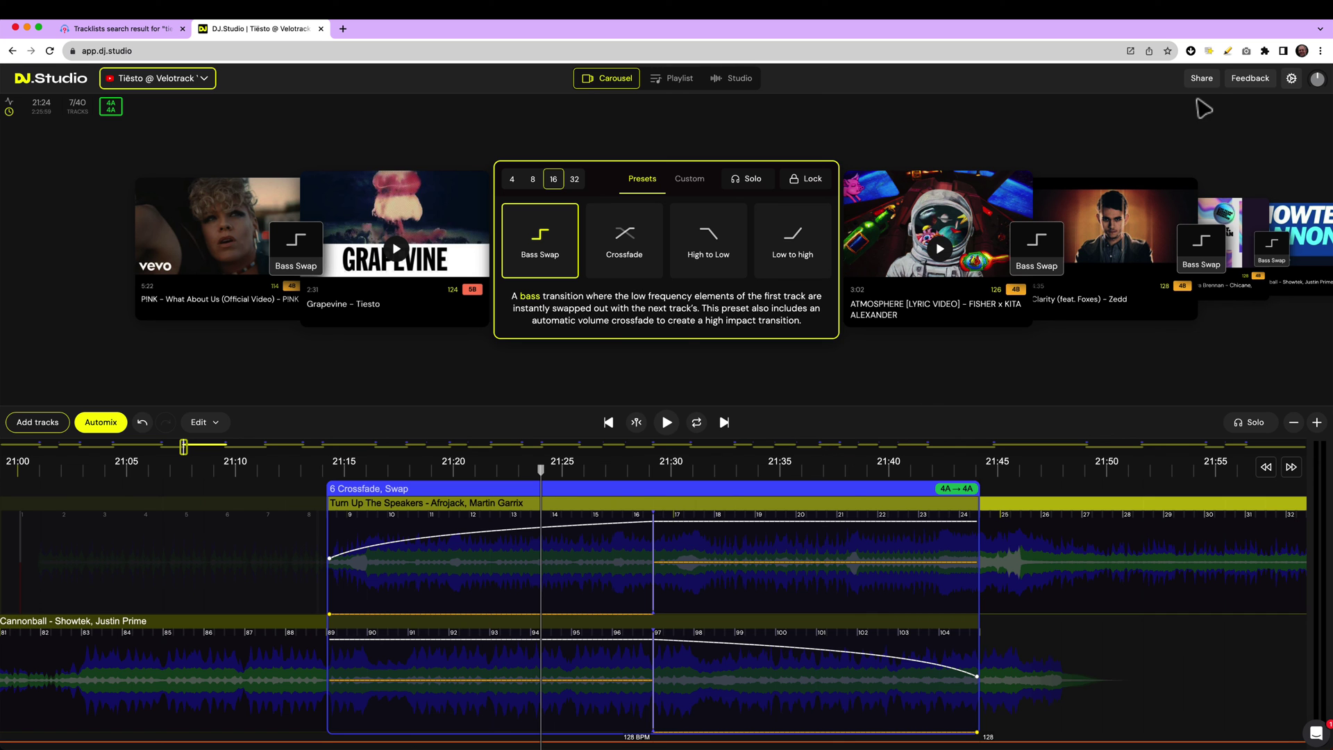
# Step: Publish the mix as a YouTube mix and view its public page
pyautogui.click(1205, 79)
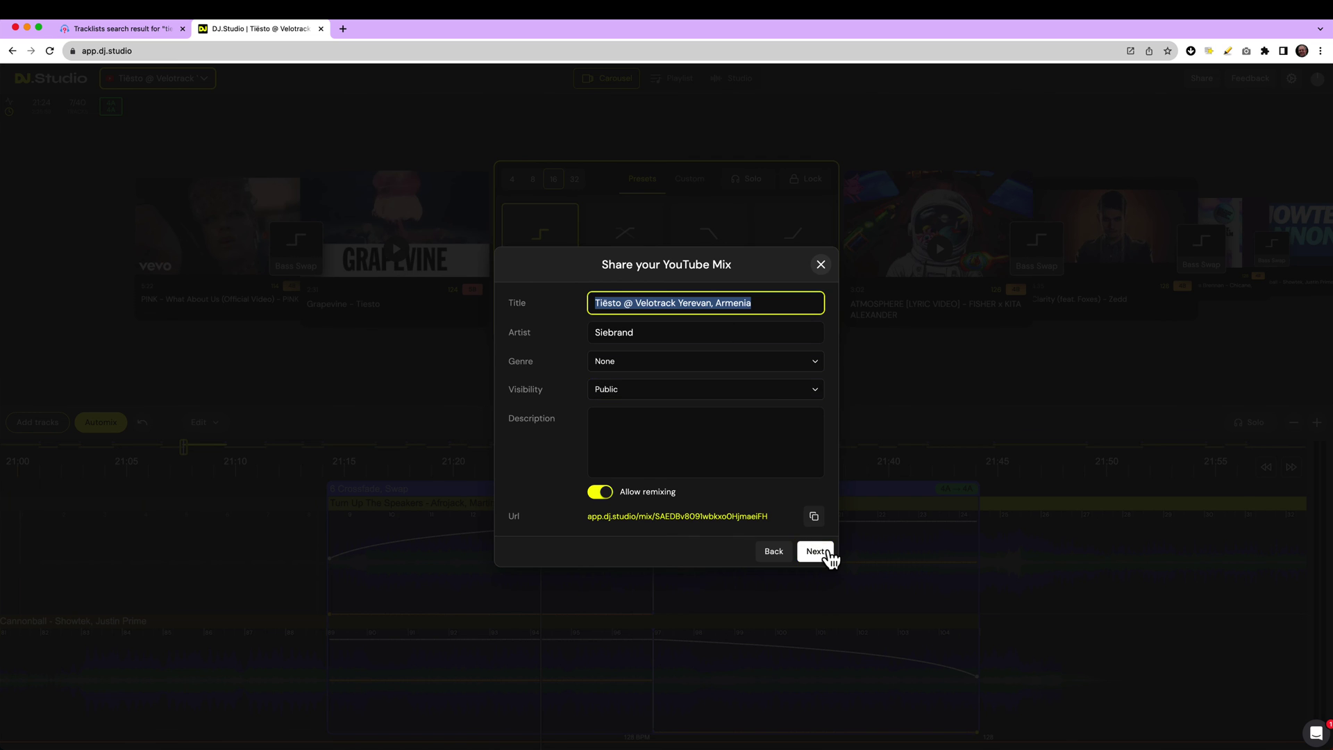
pyautogui.click(830, 554)
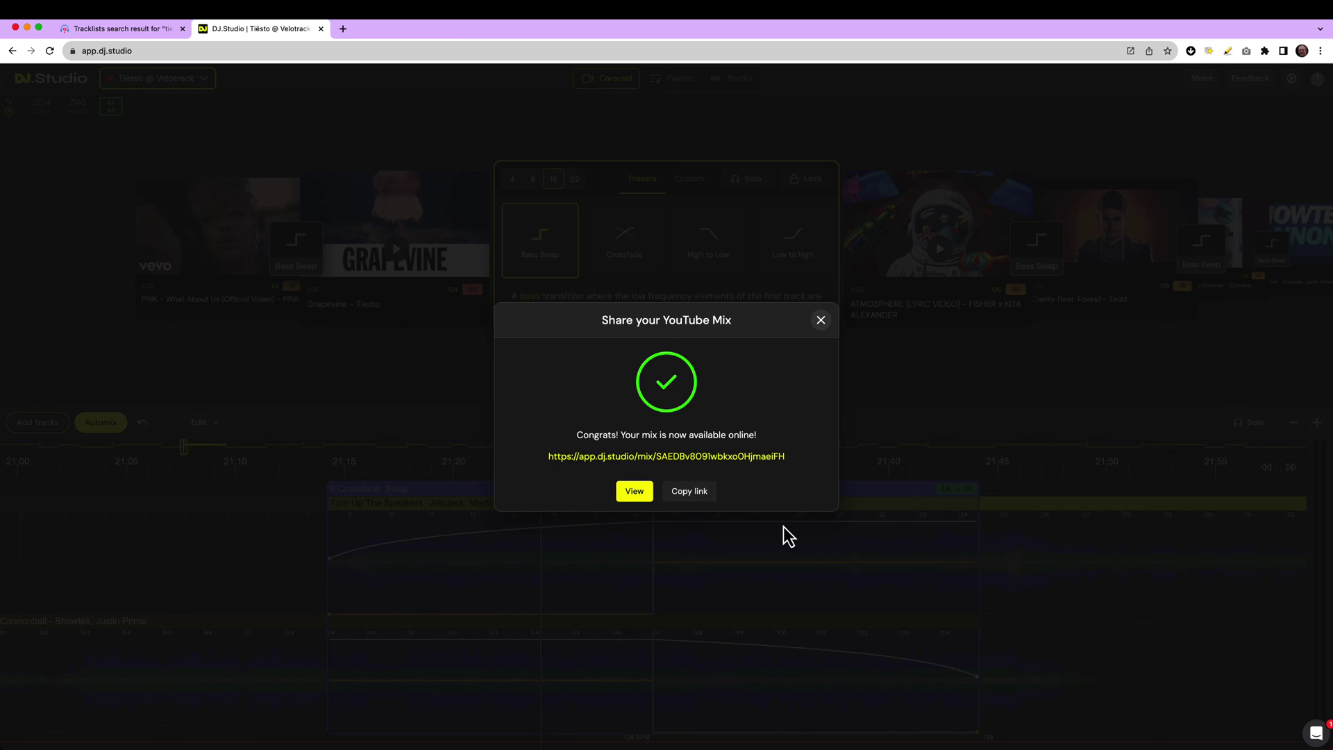
pyautogui.click(723, 456)
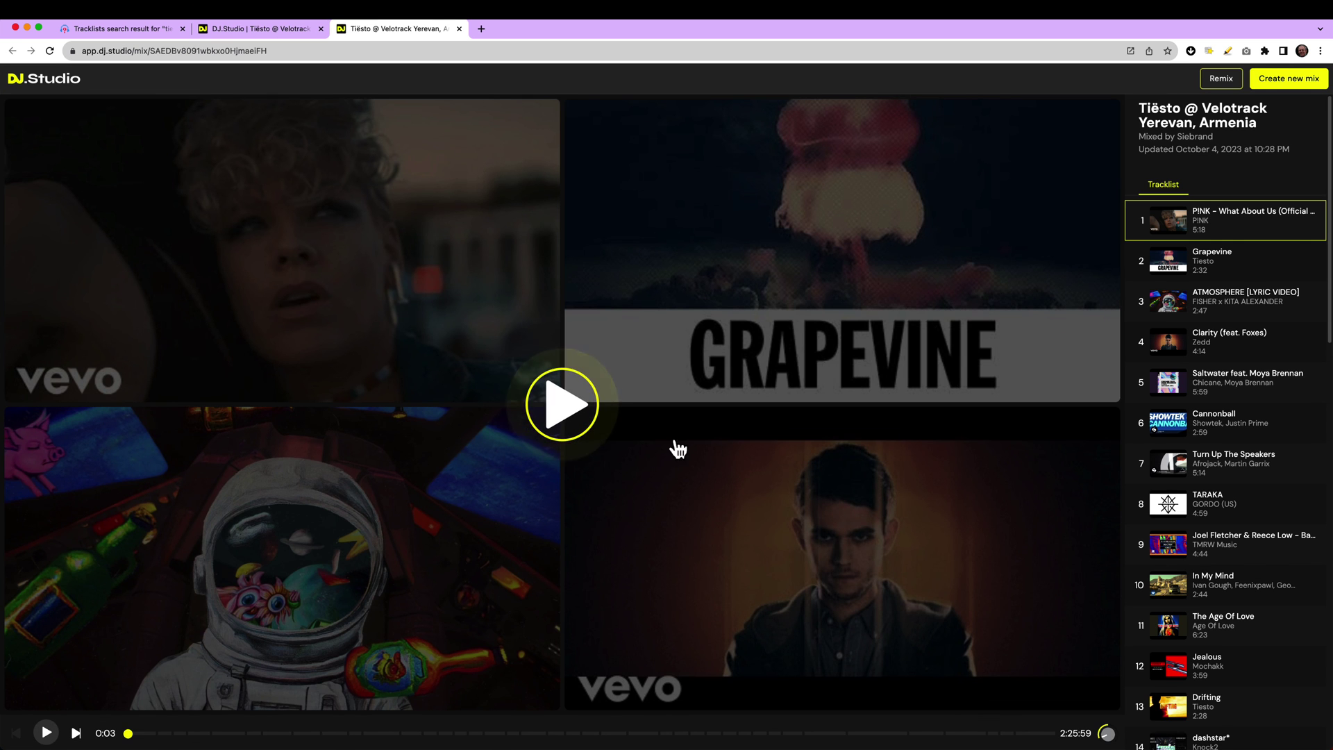
# Step: Play the shared mix from Clarity, then jump to Saltwater and on to Cannonball
pyautogui.click(1202, 356)
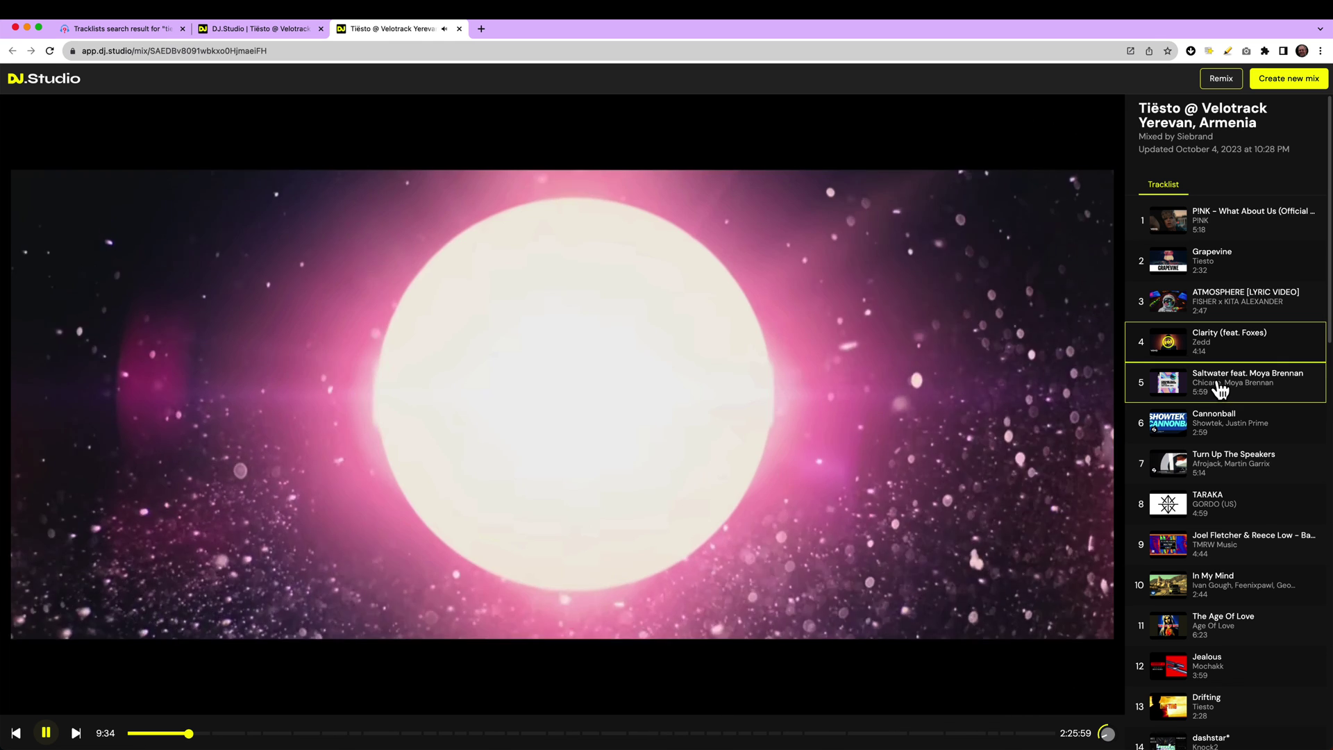
pyautogui.click(1220, 387)
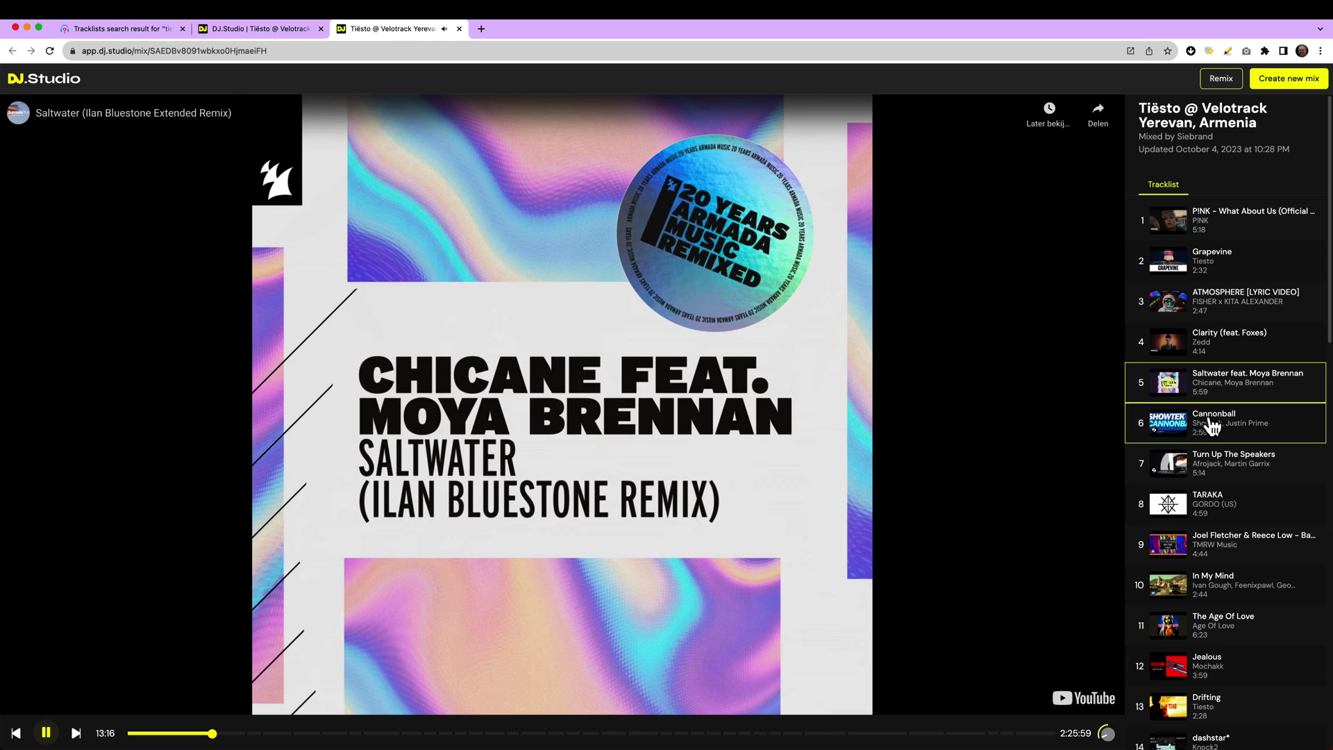
pyautogui.click(1212, 425)
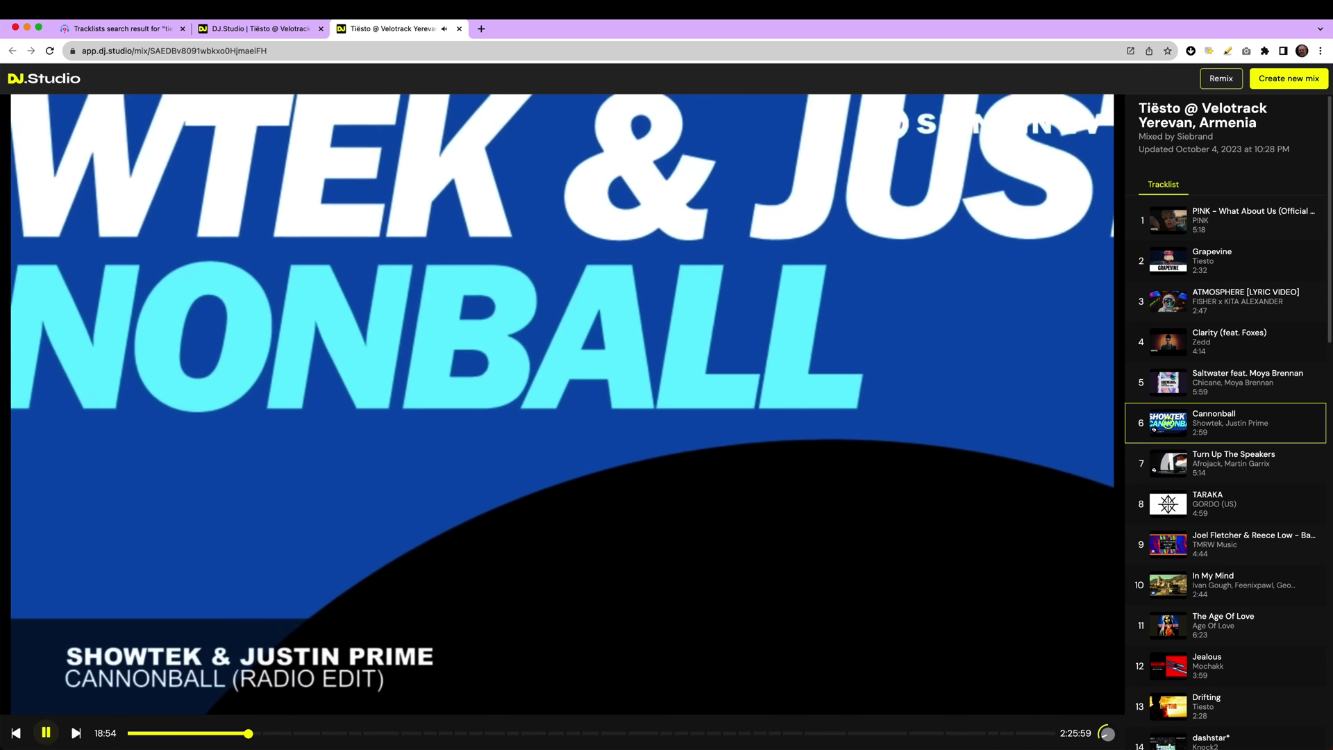
pyautogui.click(1058, 13)
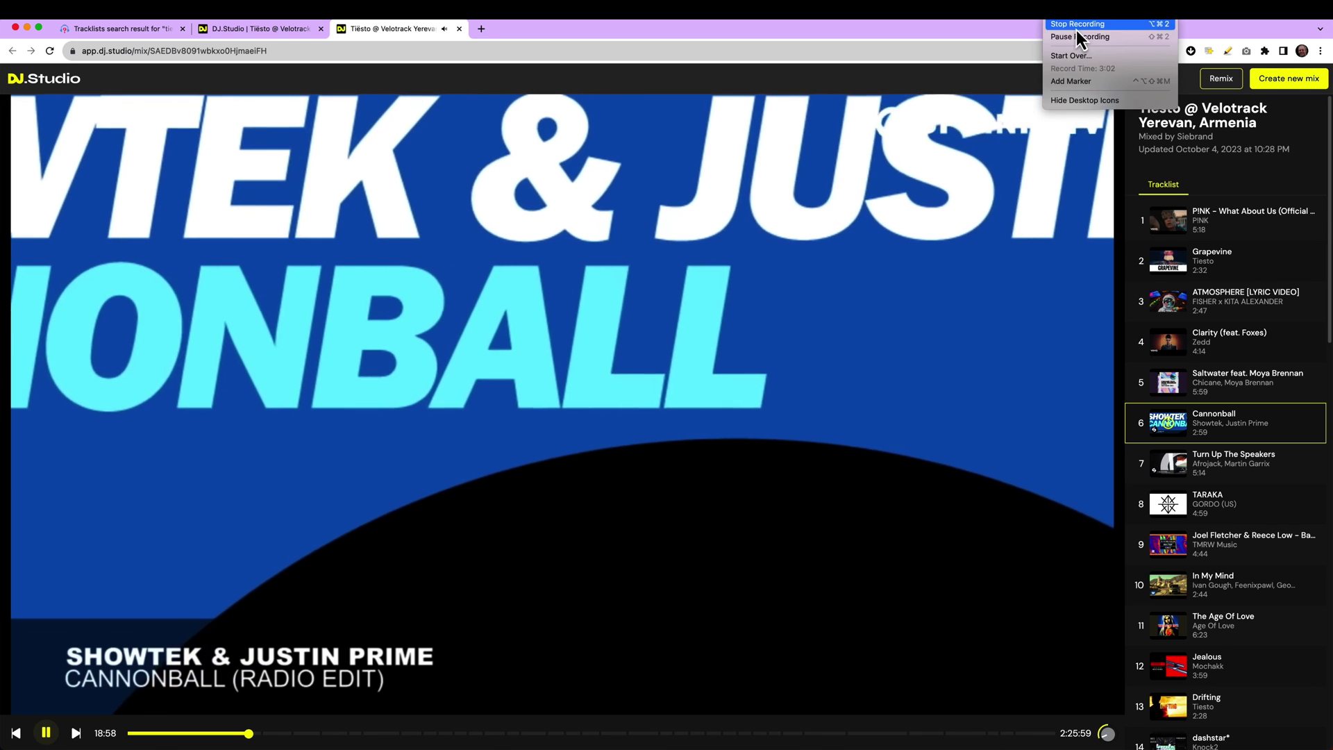